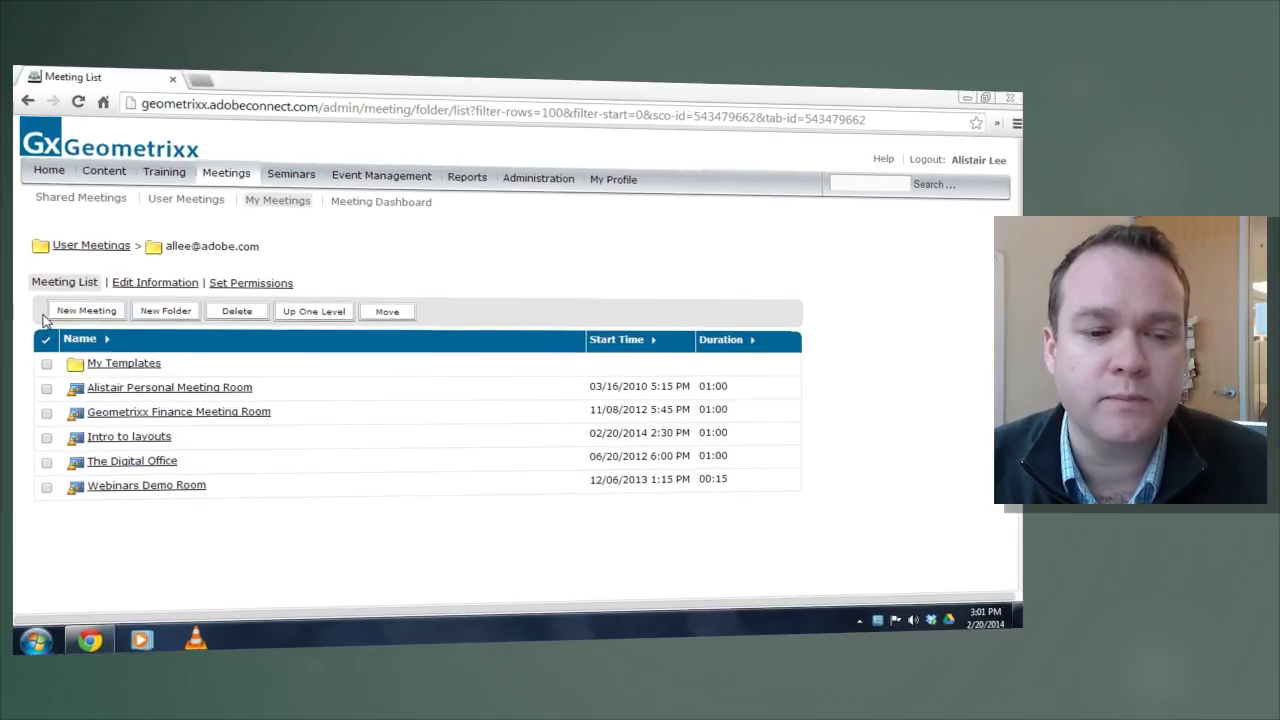
Step: Start a new meeting named "Meeting template room" with the custom URL "template1"
click(52, 316)
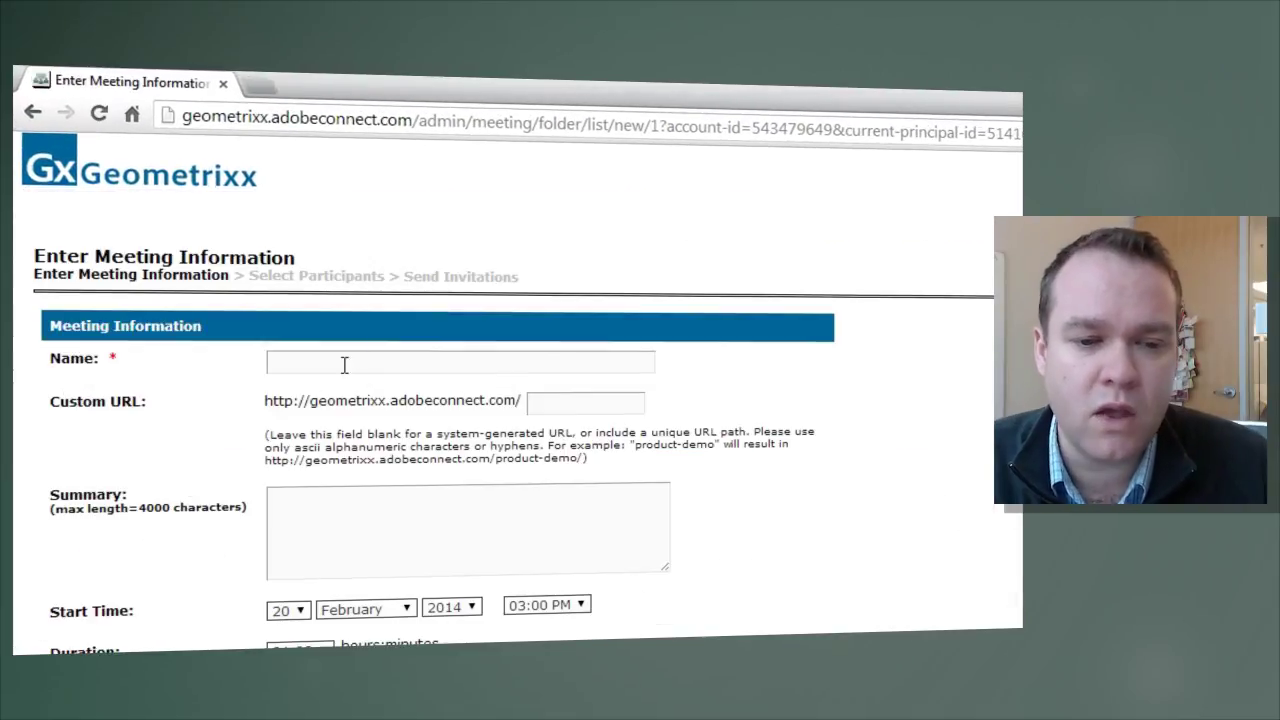
click(355, 358)
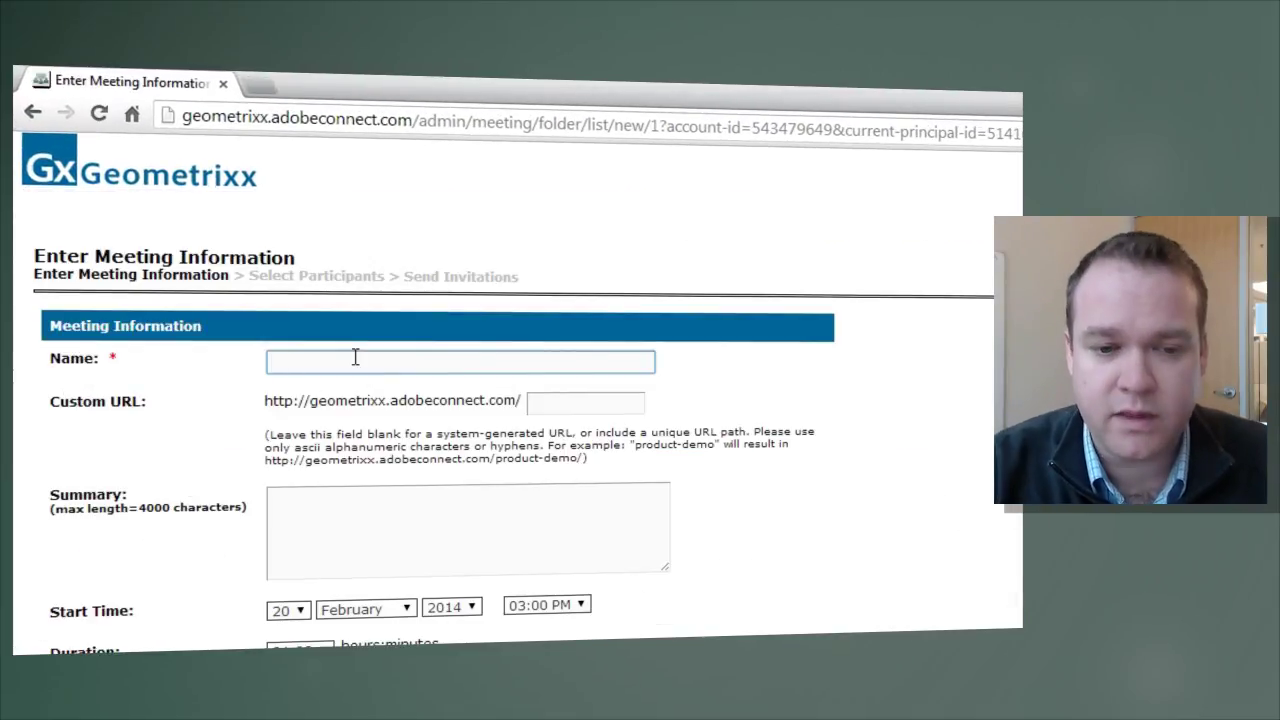
text(Meetted)
key(BackSpace)
key(BackSpace)
text(ed)
key(BackSpace)
key(BackSpace)
key(BackSpace)
text(ing template room)
key(Tab)
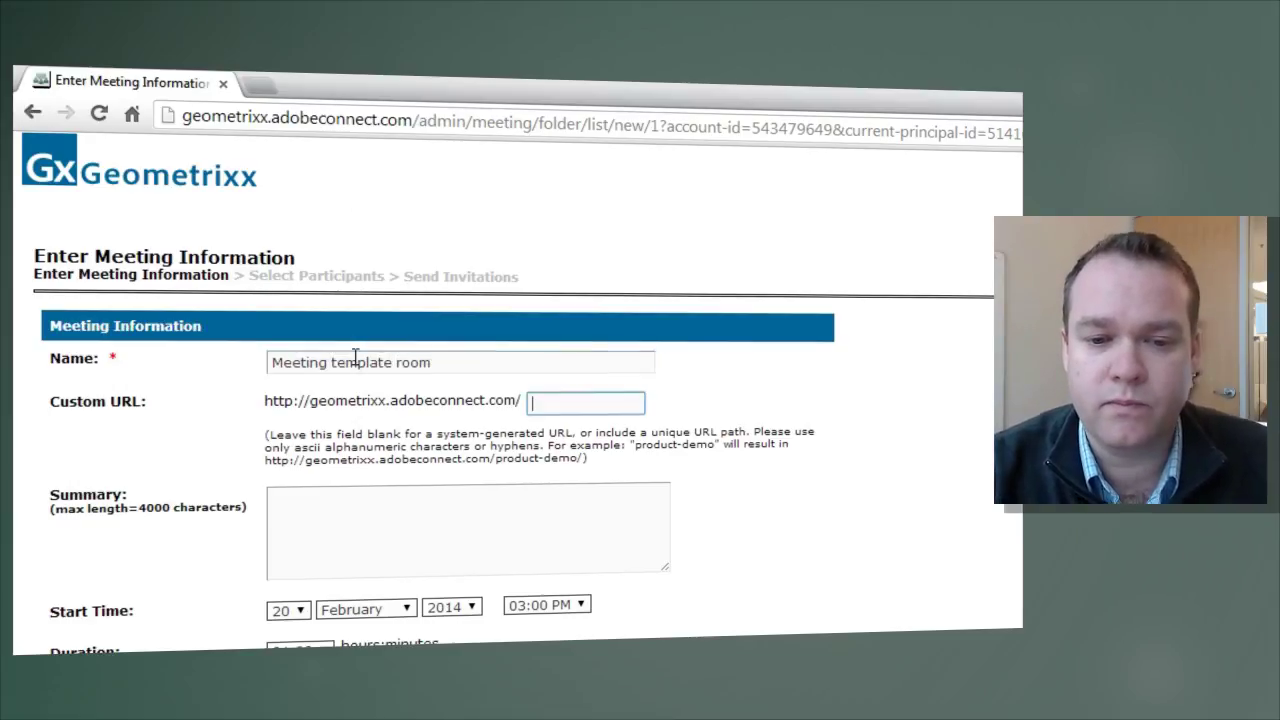
text(template1)
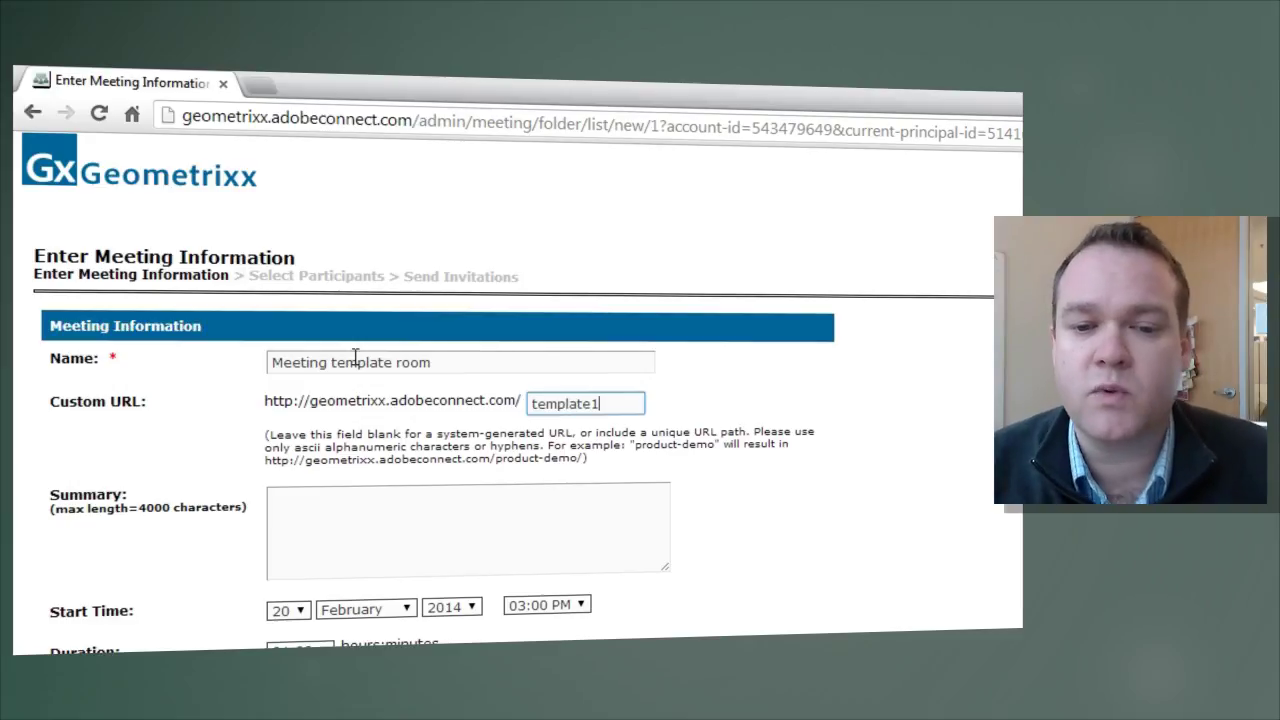
Step: Use the shared Default Meeting Template, exclude any audio conference, and finish creating the meeting
scroll(920, 500, down, 3)
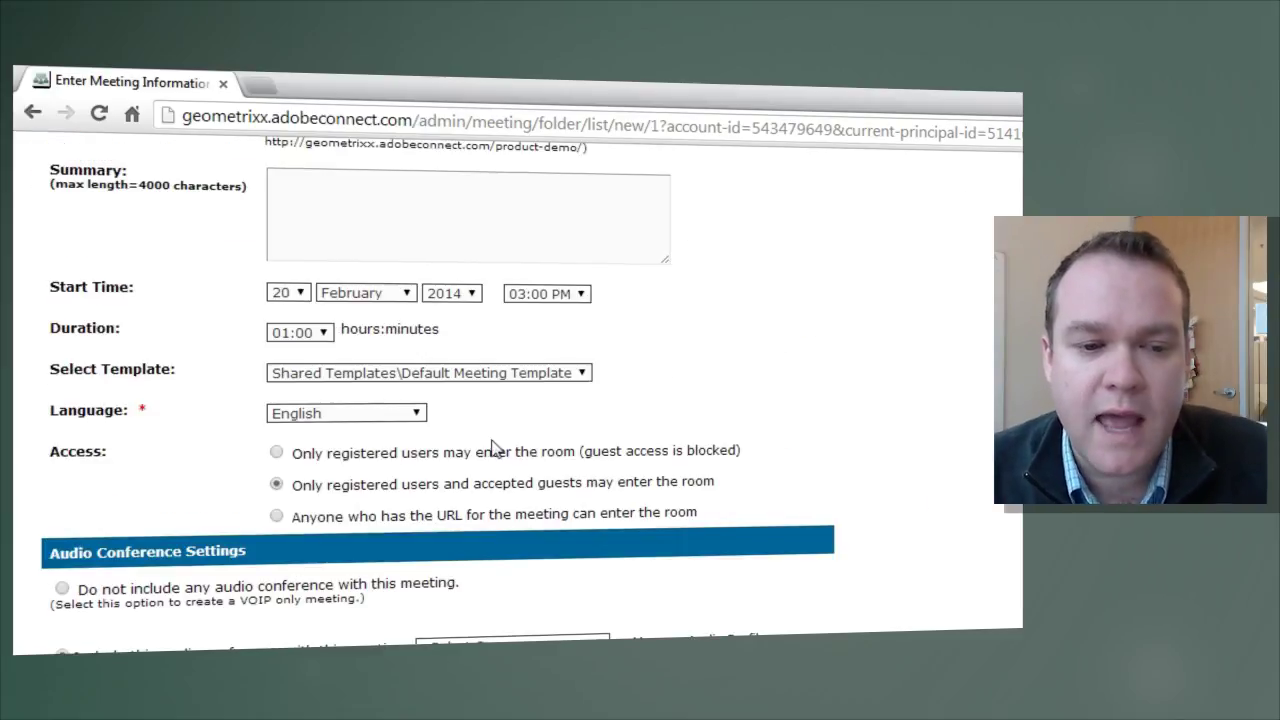
click(522, 375)
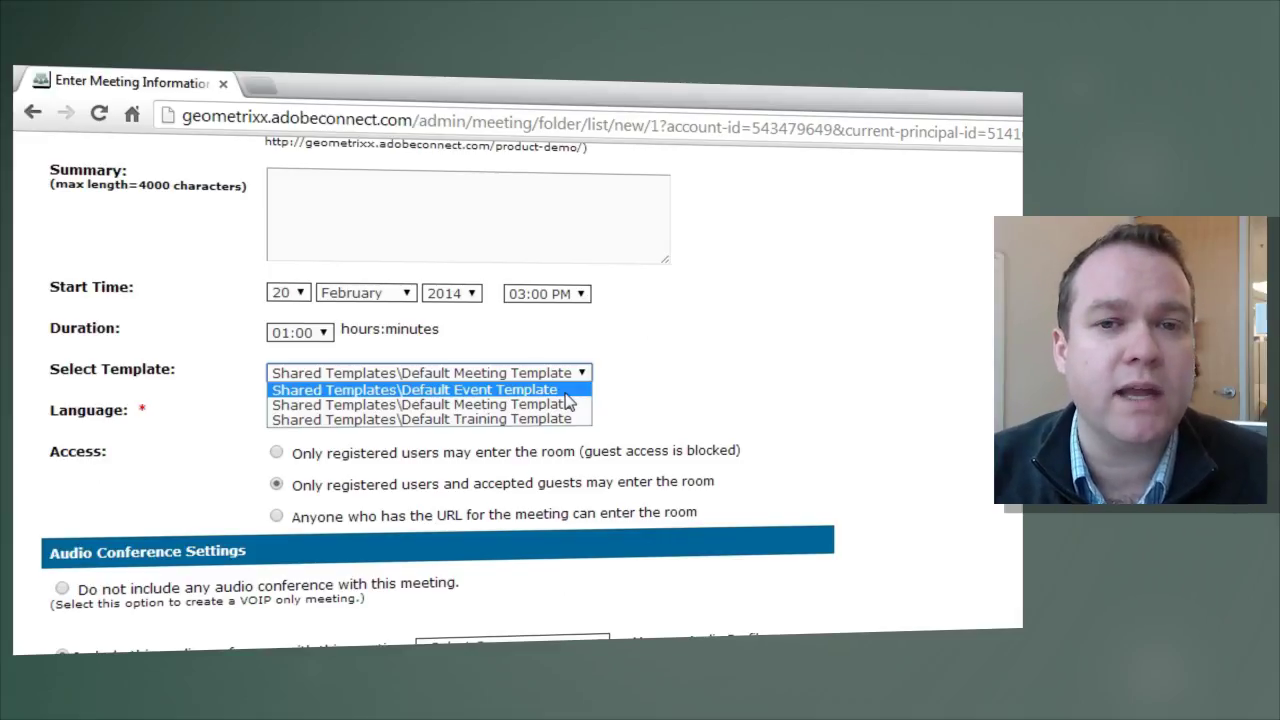
click(563, 404)
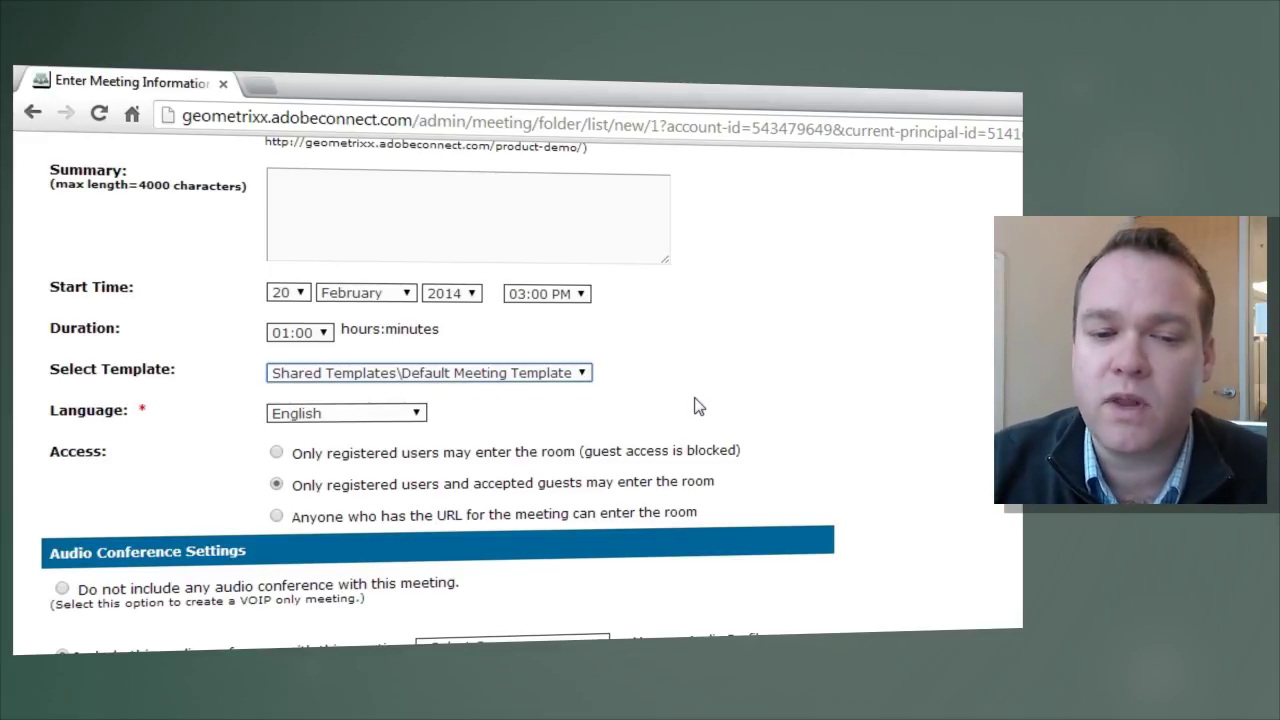
click(62, 589)
scroll(777, 546, down, 3)
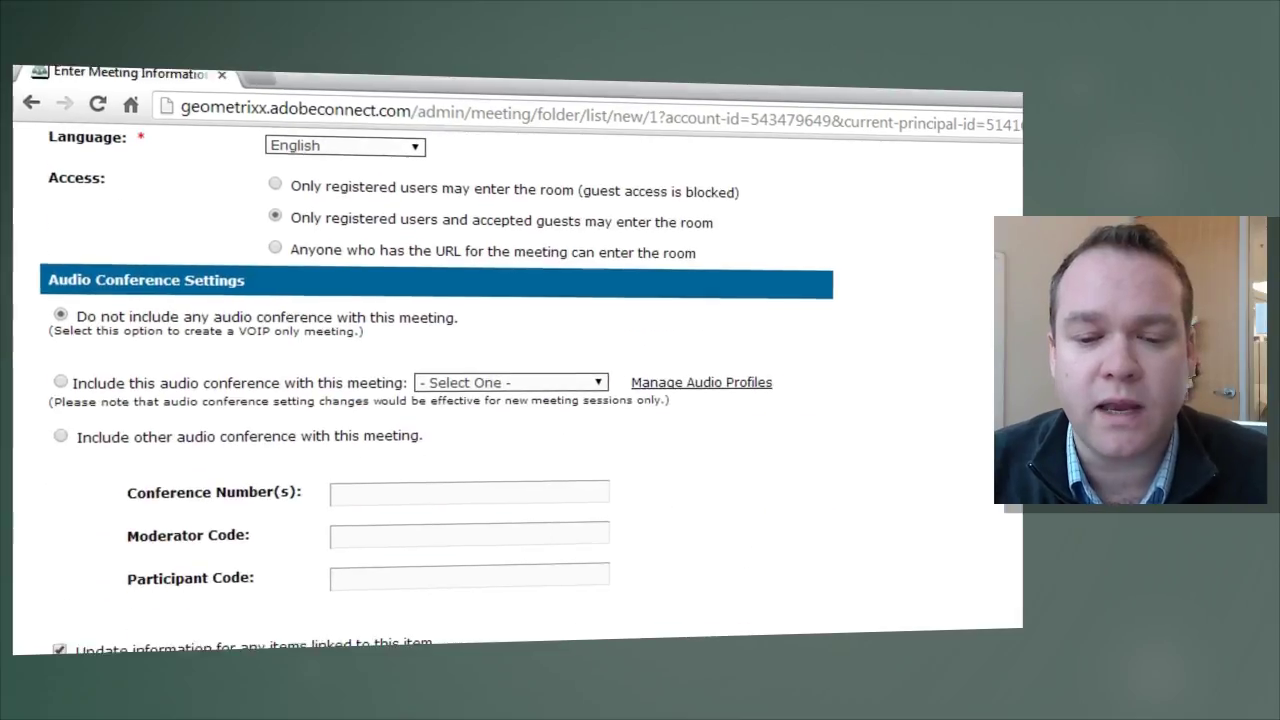
scroll(663, 598, down, 1)
click(661, 595)
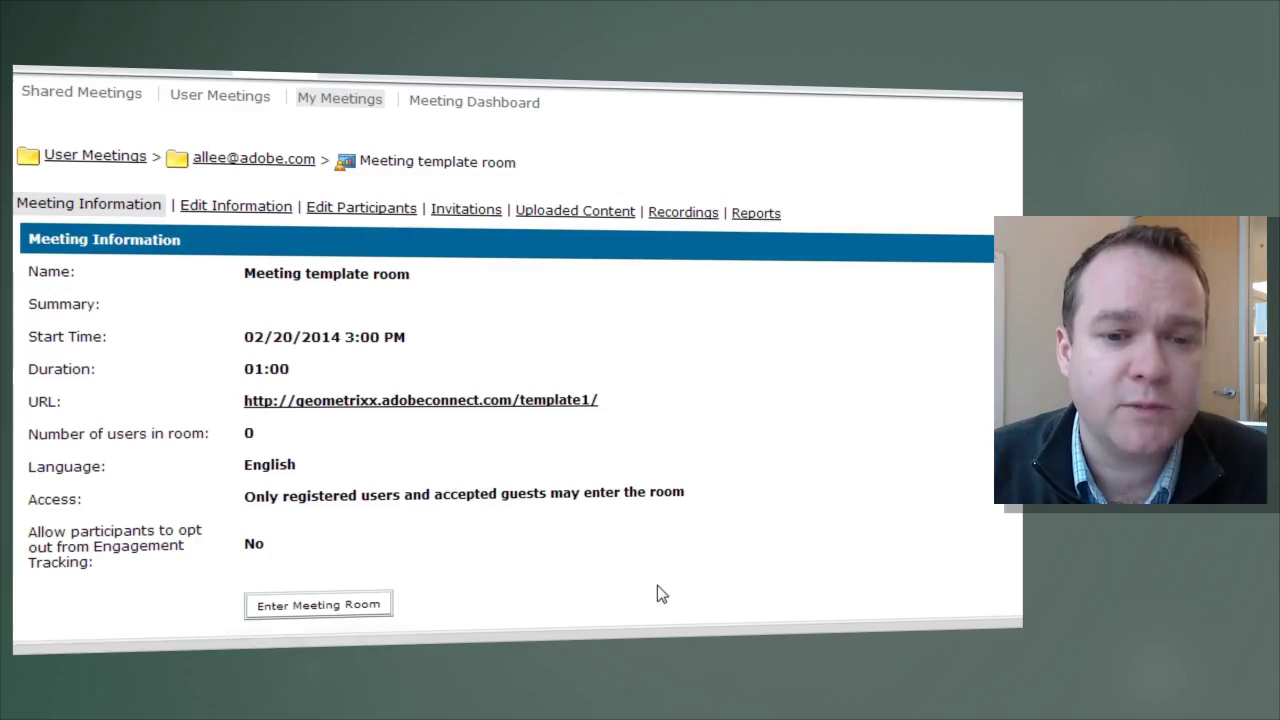
Step: Enter the new meeting room, view its Discussion layout, and close the room along with its launch window
click(311, 605)
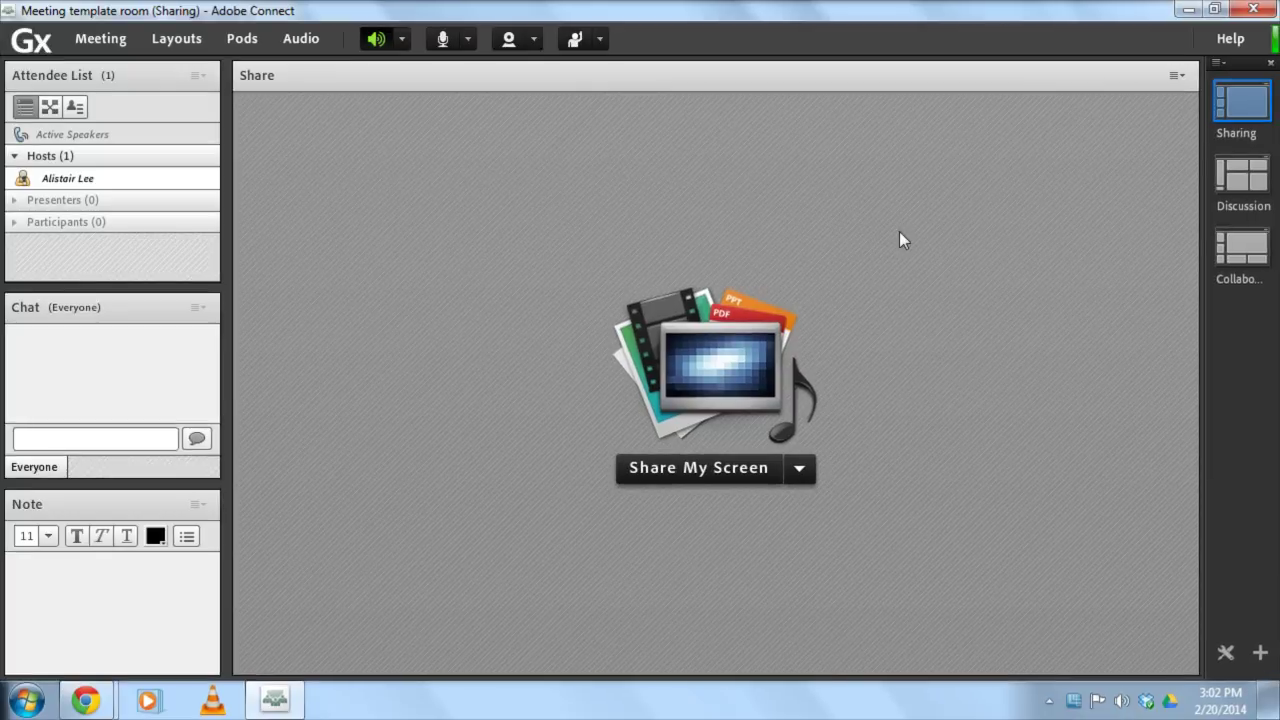
click(1250, 180)
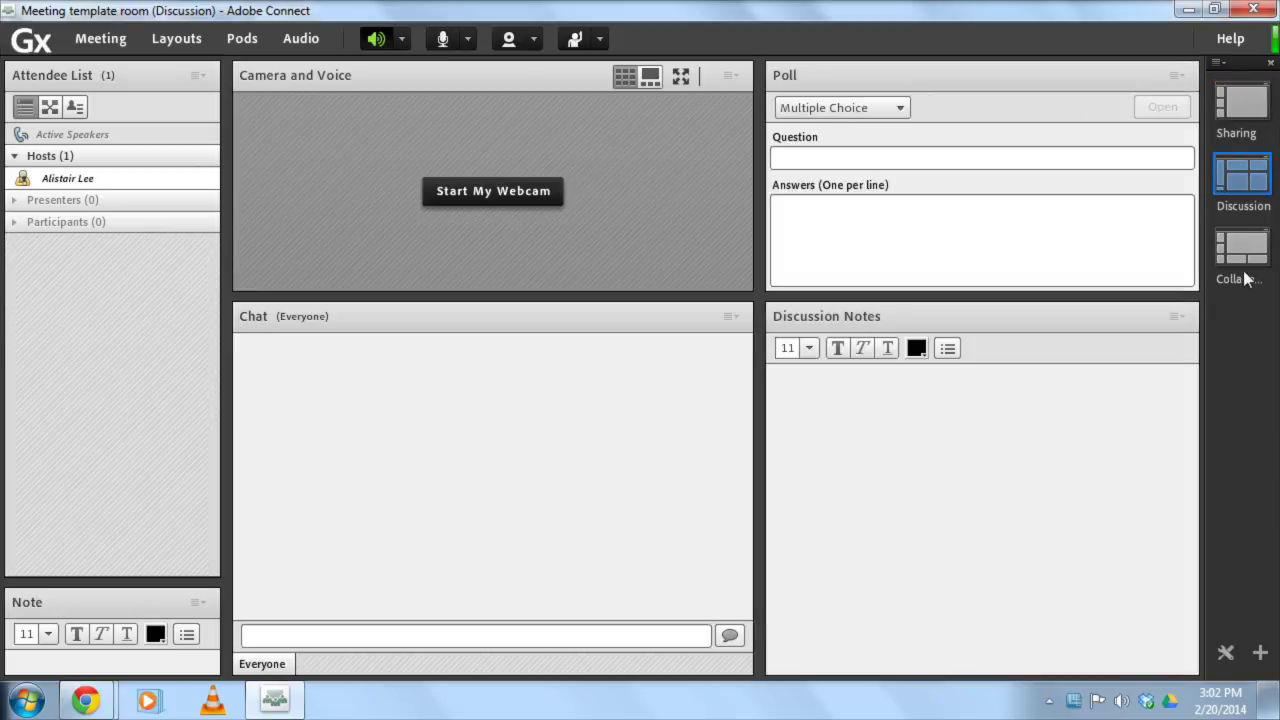
click(1253, 10)
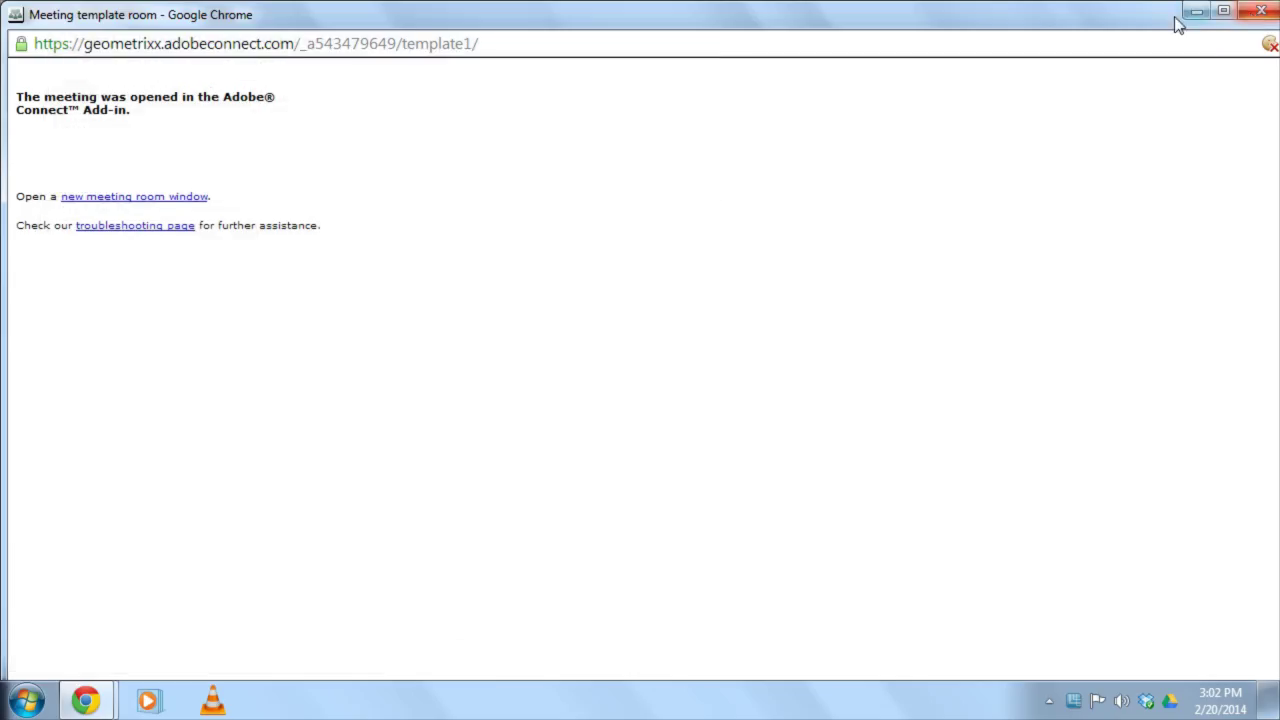
click(1261, 10)
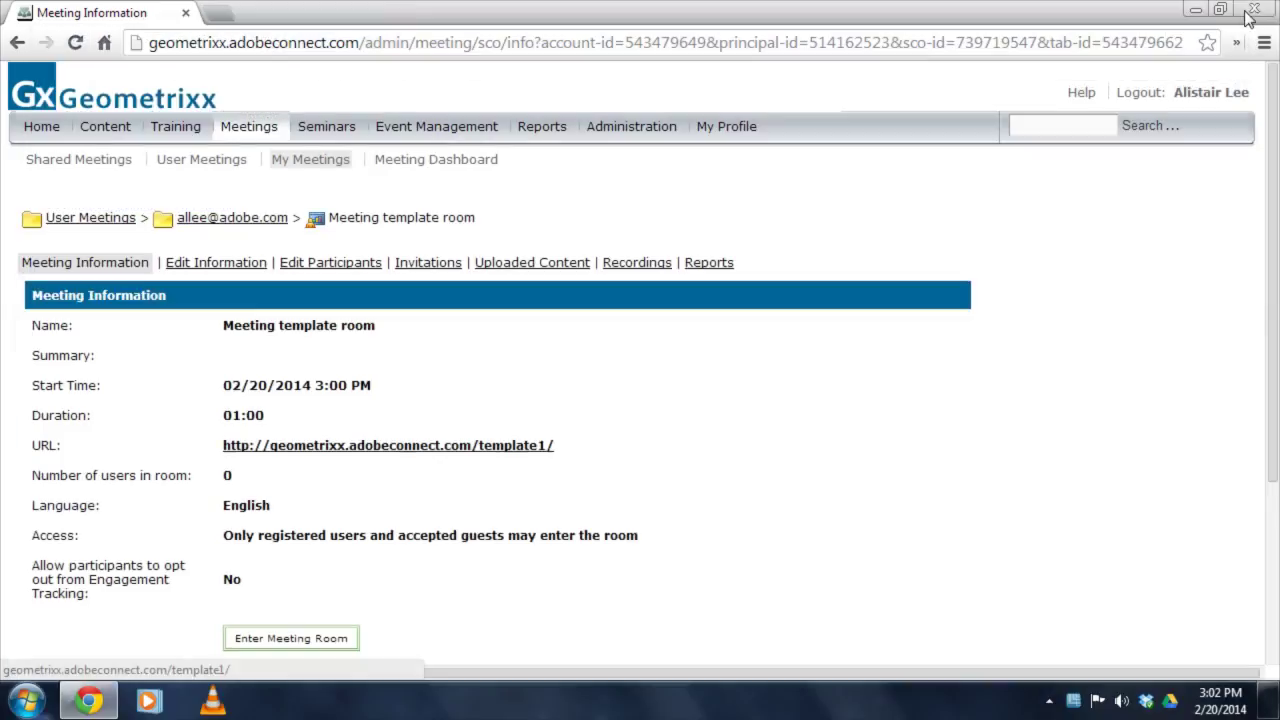
Step: Return to My Meetings and start another meeting named "My Training Template room" with the custom URL "template2"
click(310, 172)
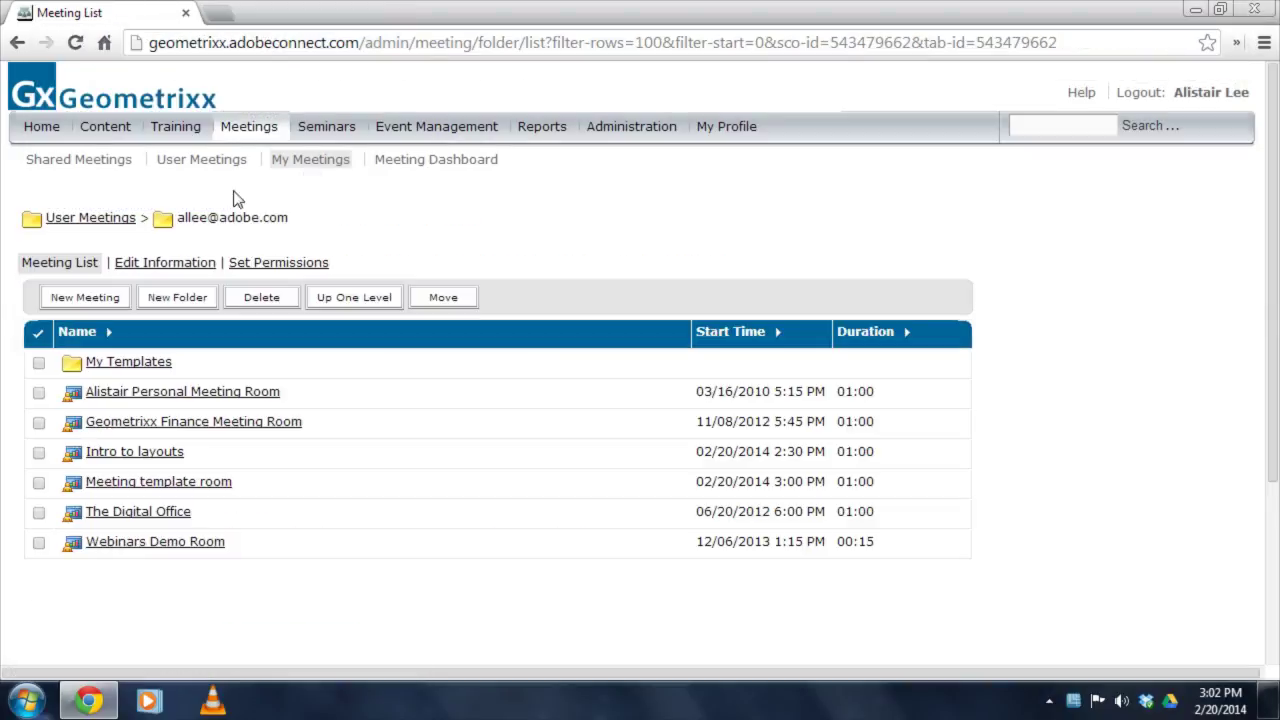
click(92, 297)
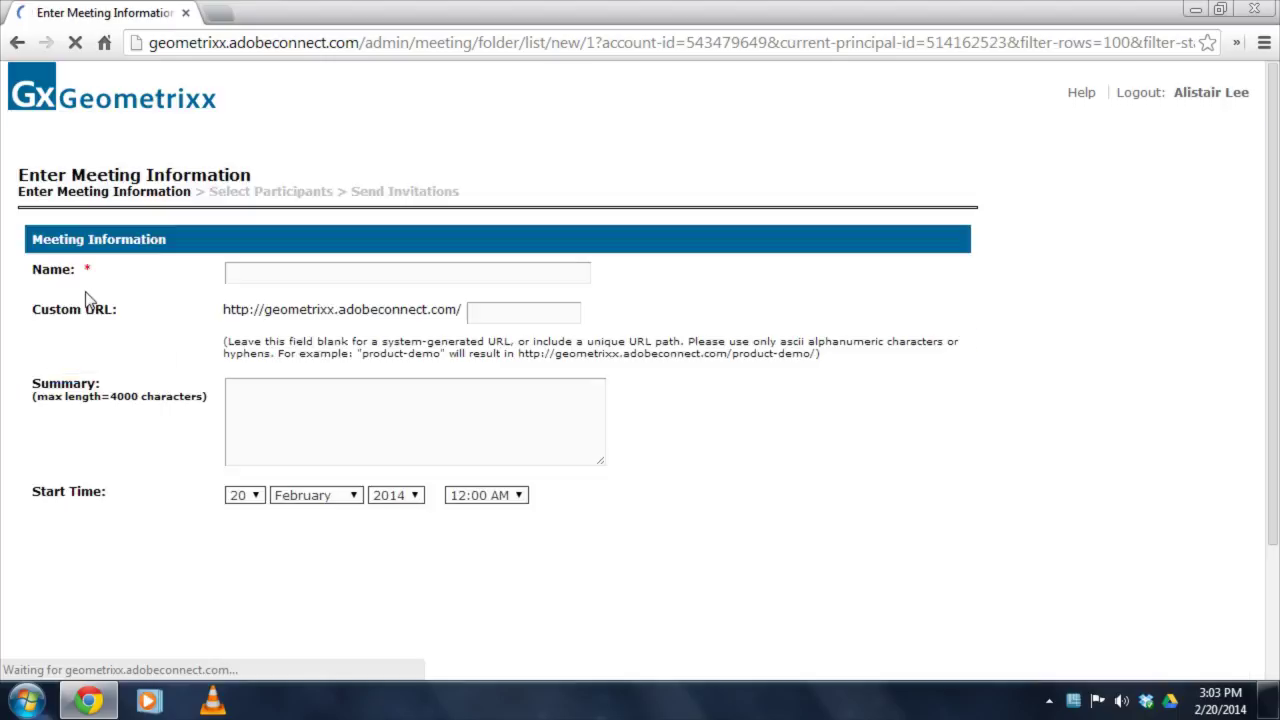
click(381, 272)
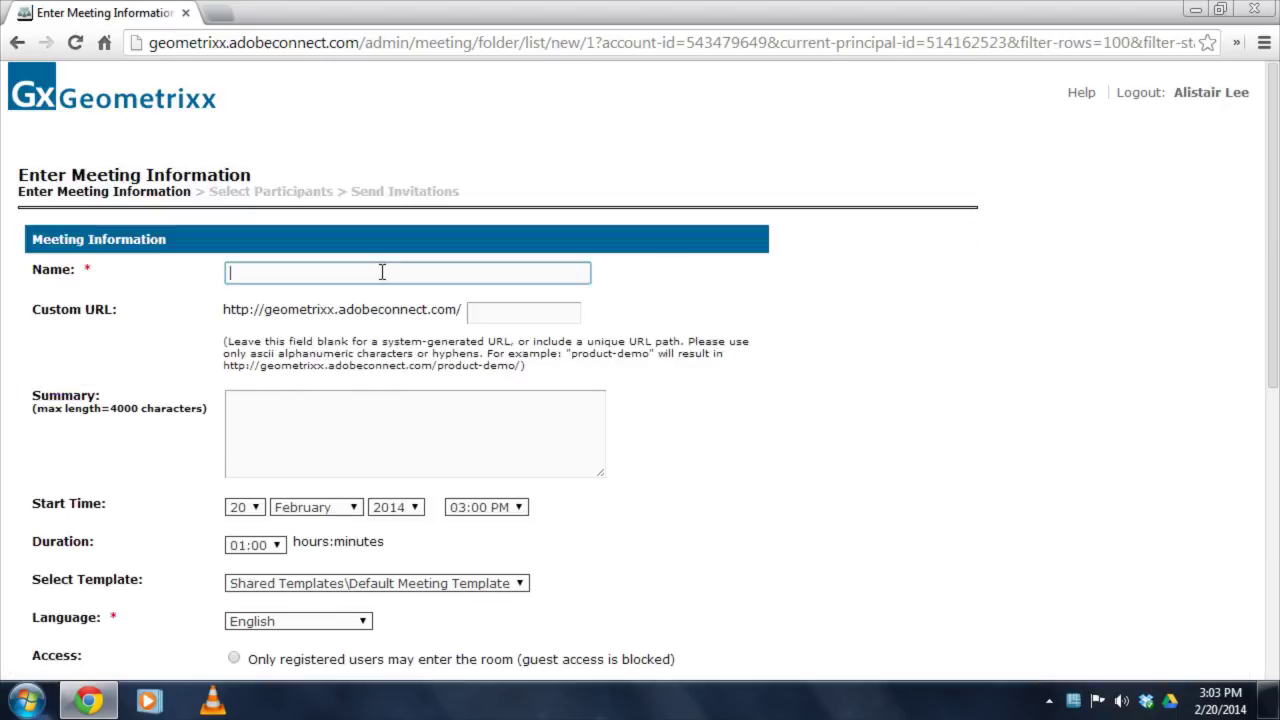
text(My Training Template room)
key(Tab)
text(template)
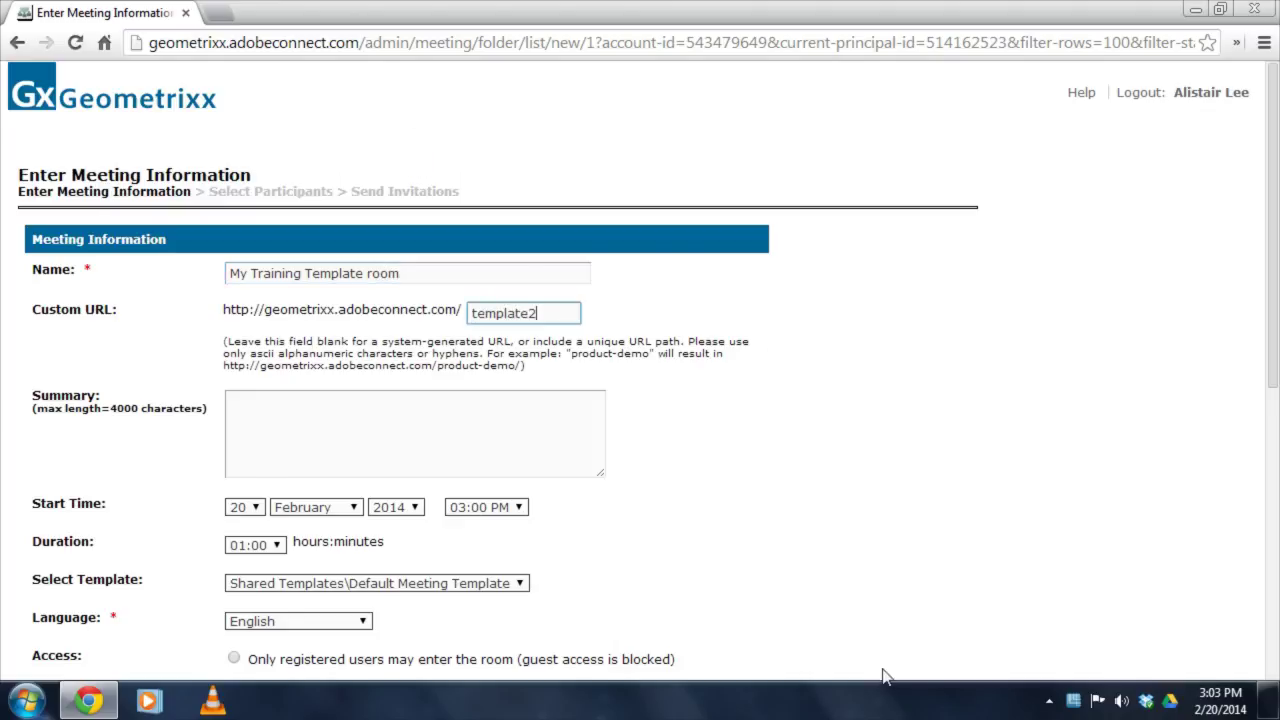
Step: Use the shared Default Training Template, exclude any audio conference, and finish creating the training meeting
scroll(915, 678, down, 1)
click(507, 485)
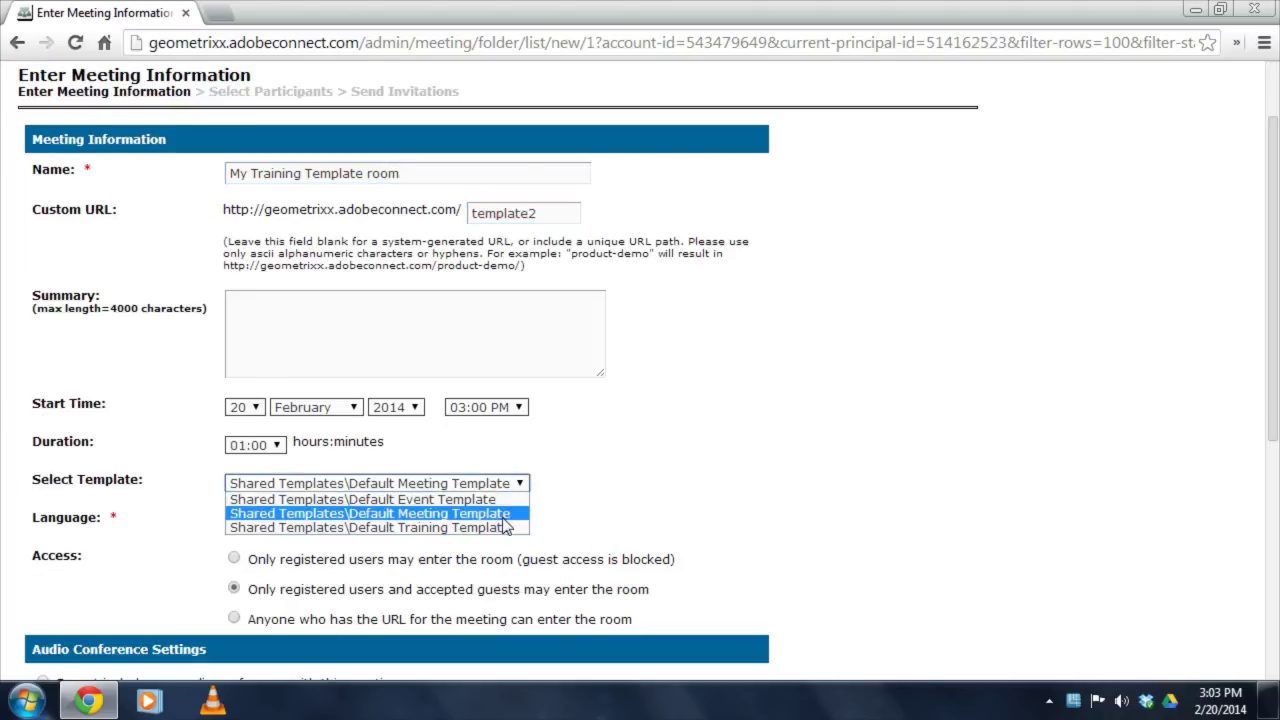
click(505, 527)
scroll(548, 577, down, 2)
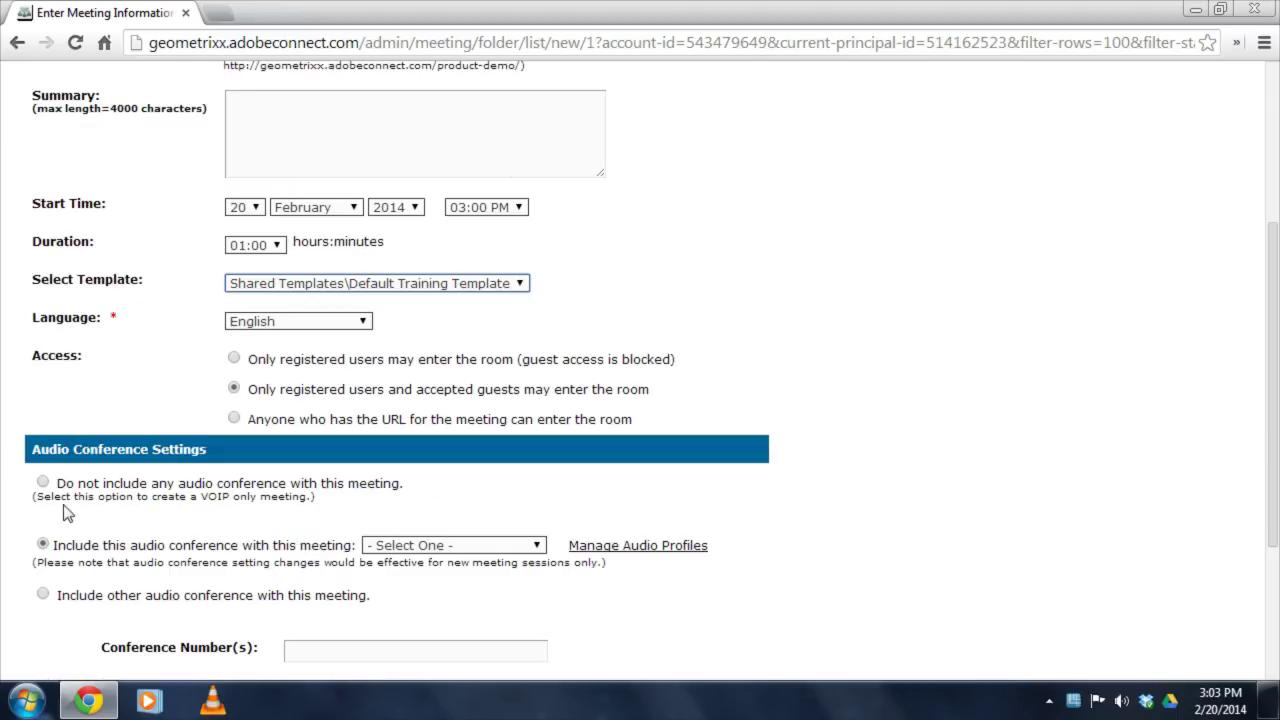
click(43, 483)
scroll(259, 516, down, 3)
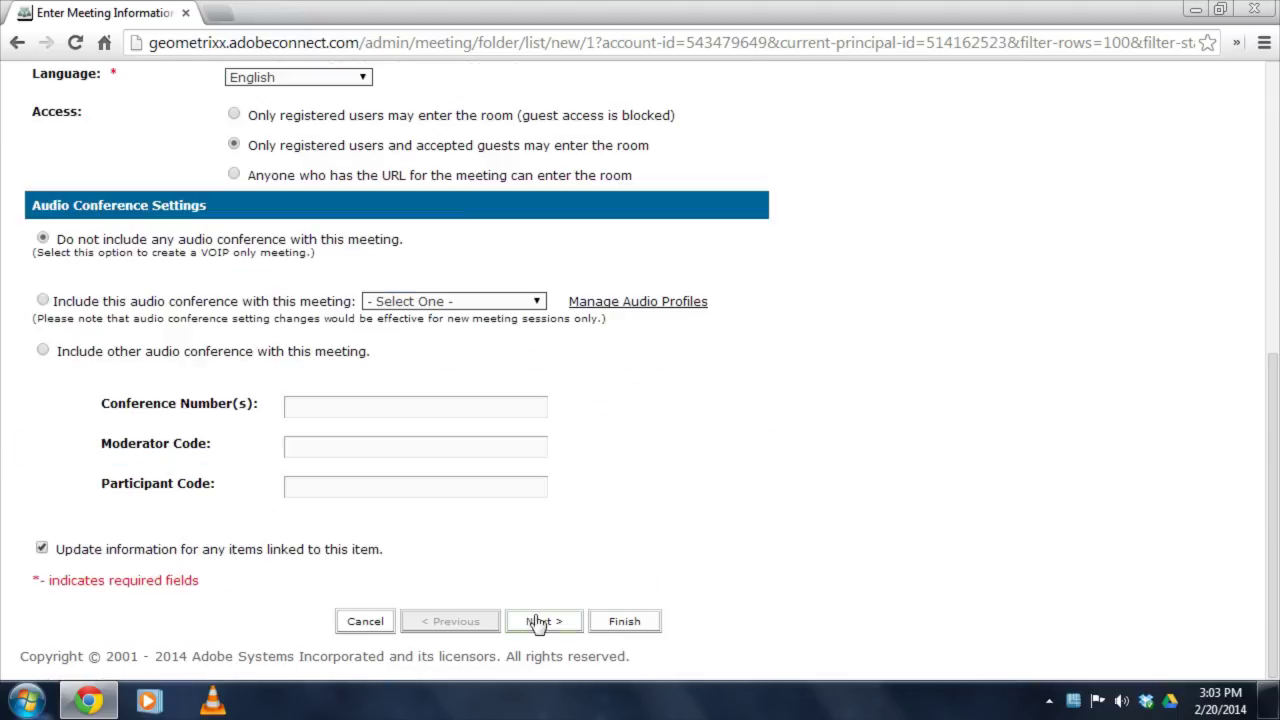
click(648, 623)
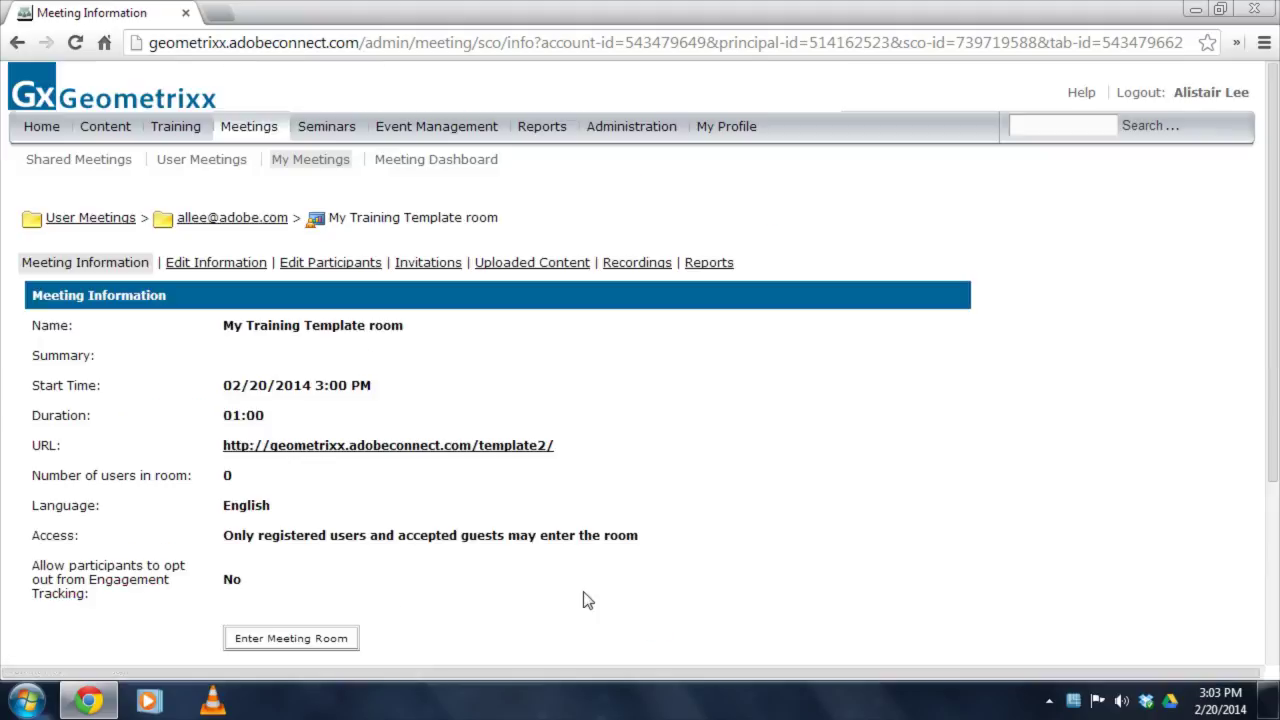
Step: Enter the training meeting room and view its Lobby layout
click(343, 641)
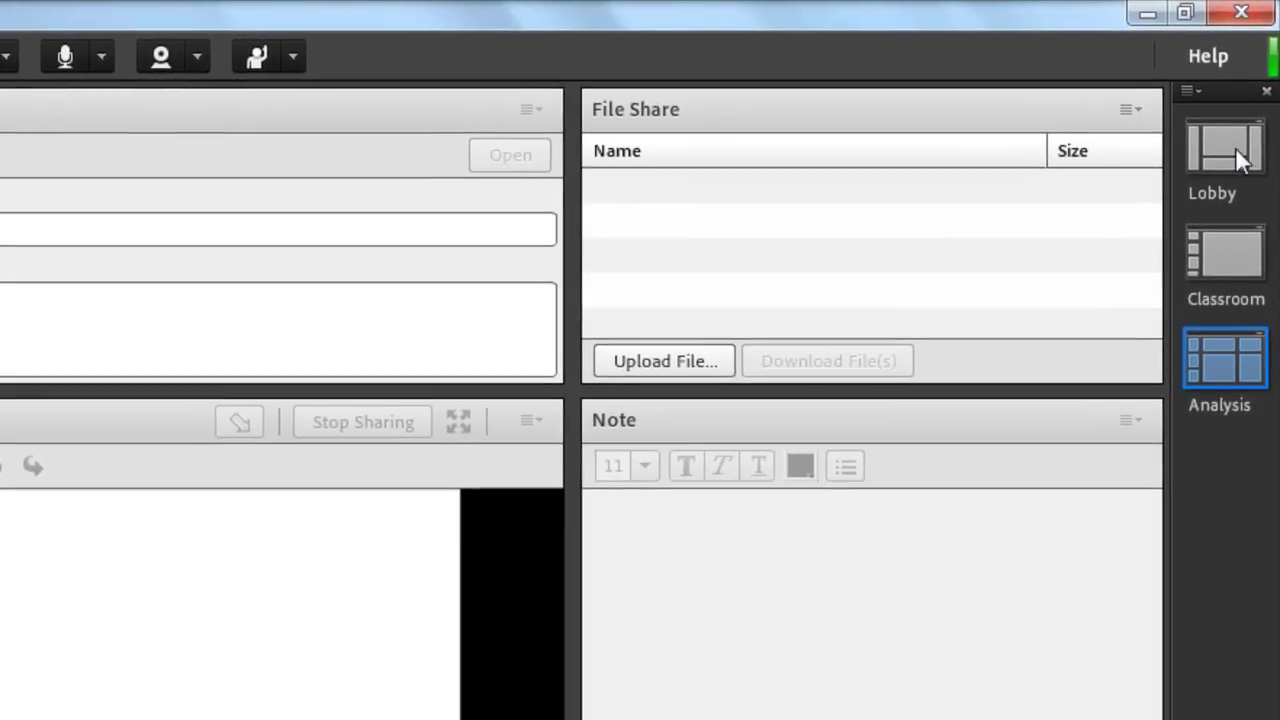
click(1238, 155)
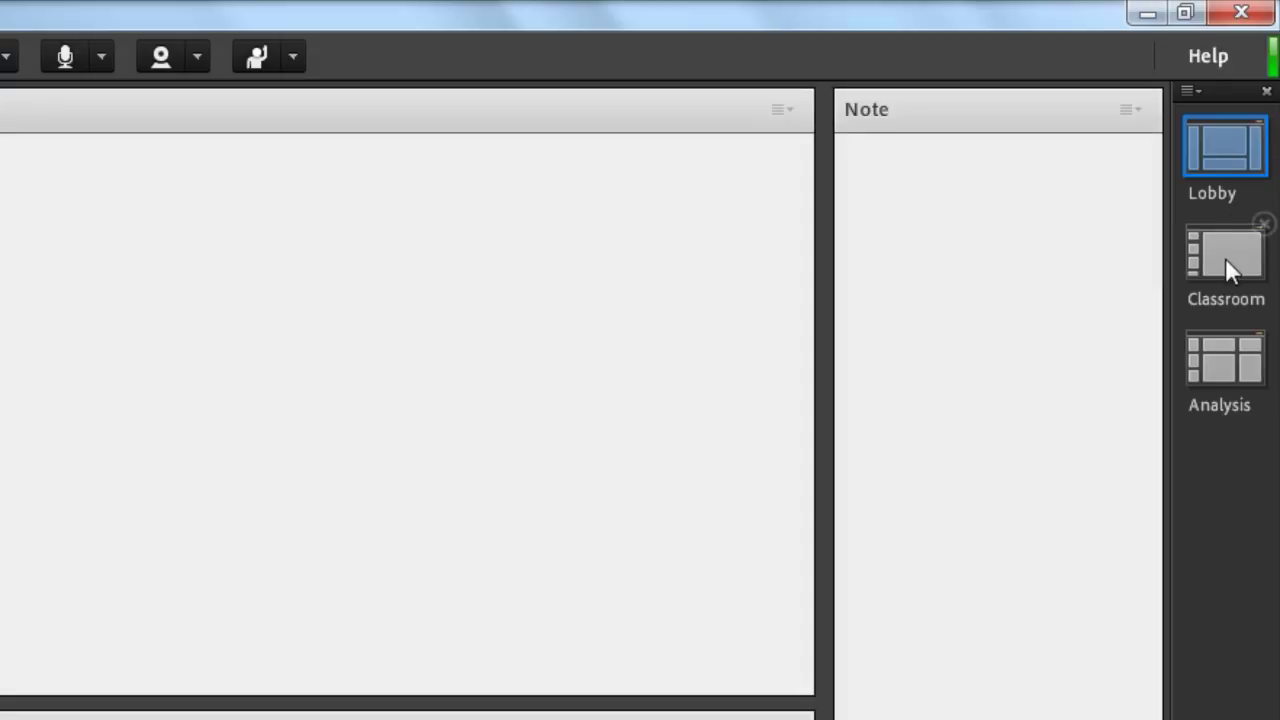
Step: Switch to the Analysis layout and delete it permanently from the training room
click(1218, 358)
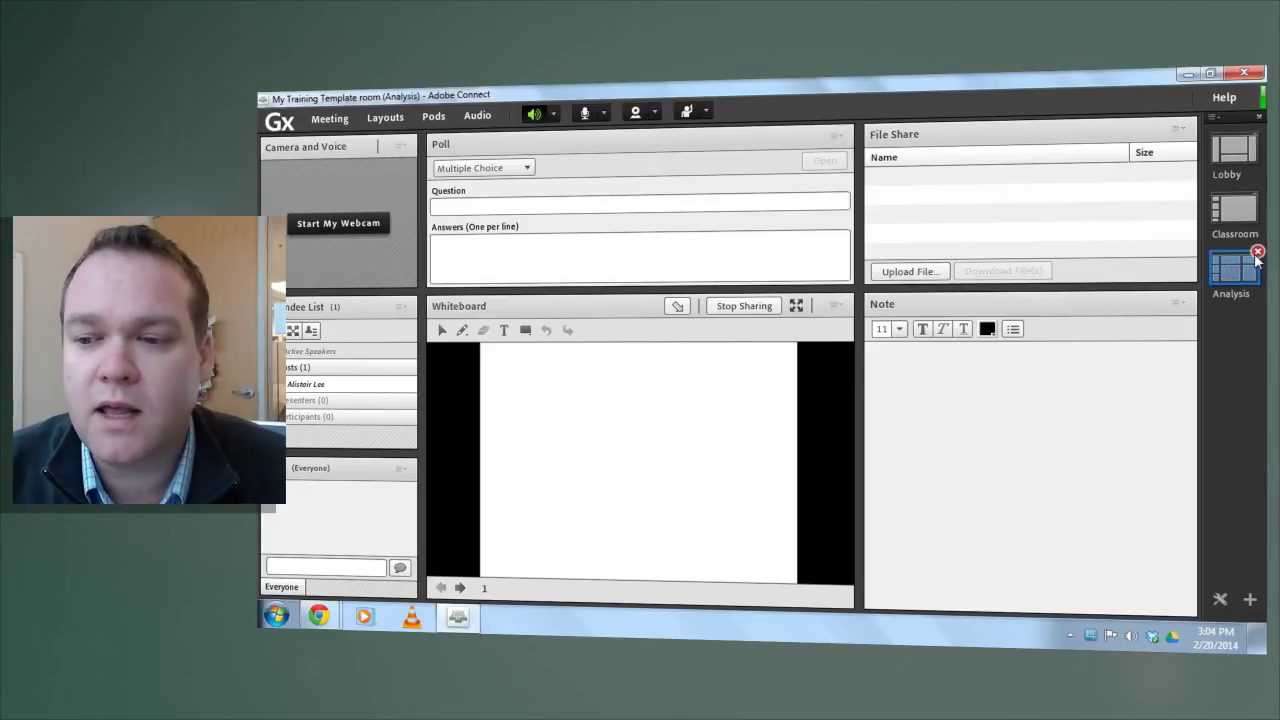
click(1258, 252)
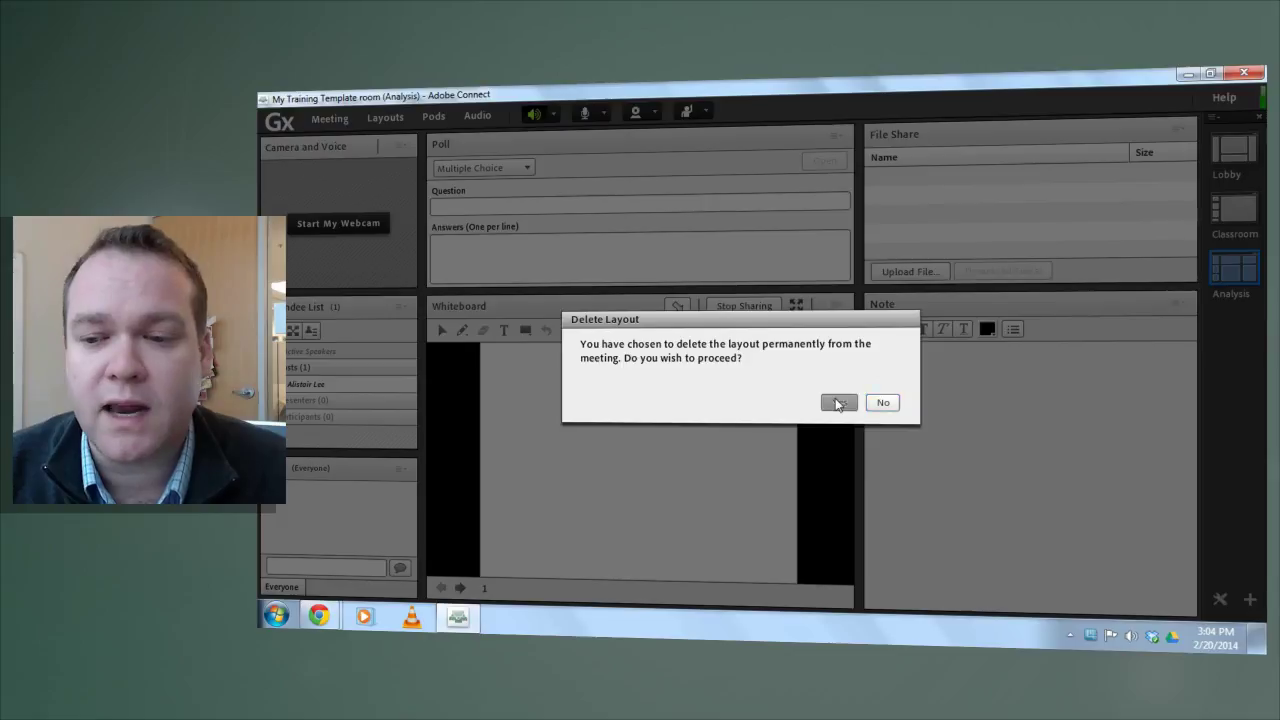
click(883, 403)
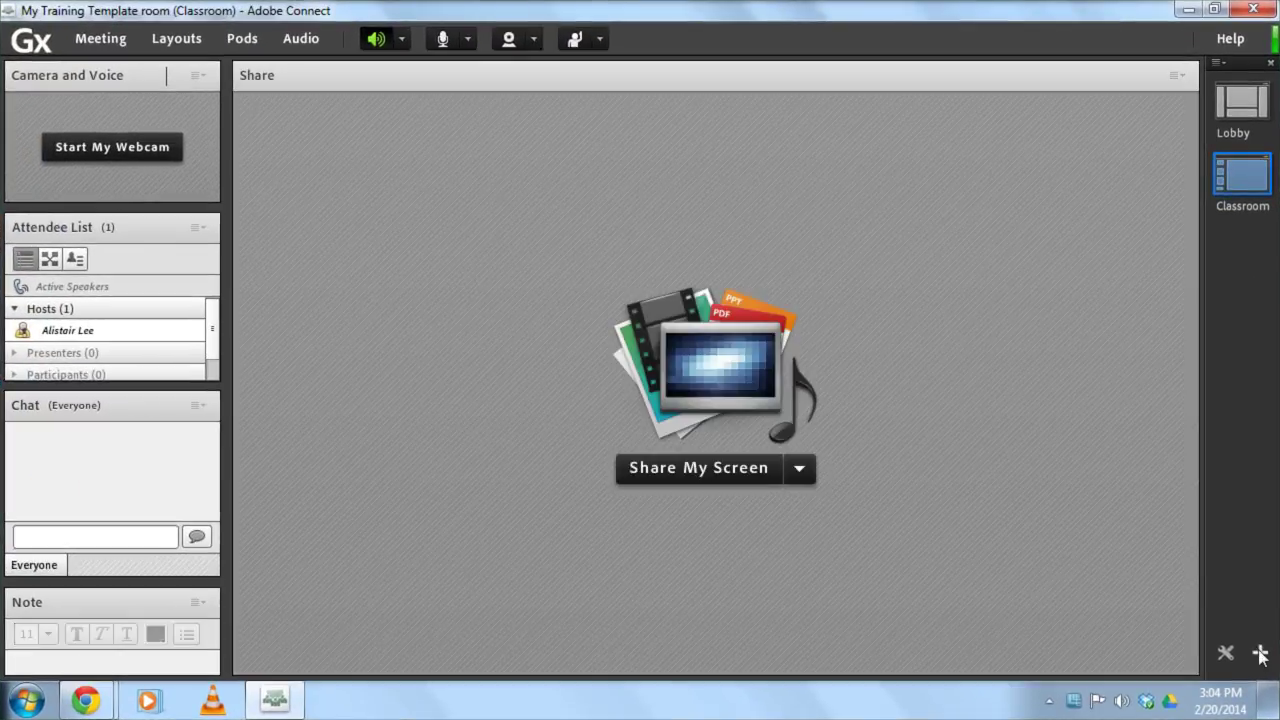
Step: Create a new blank layout named "Q&A" in the training room
click(1254, 623)
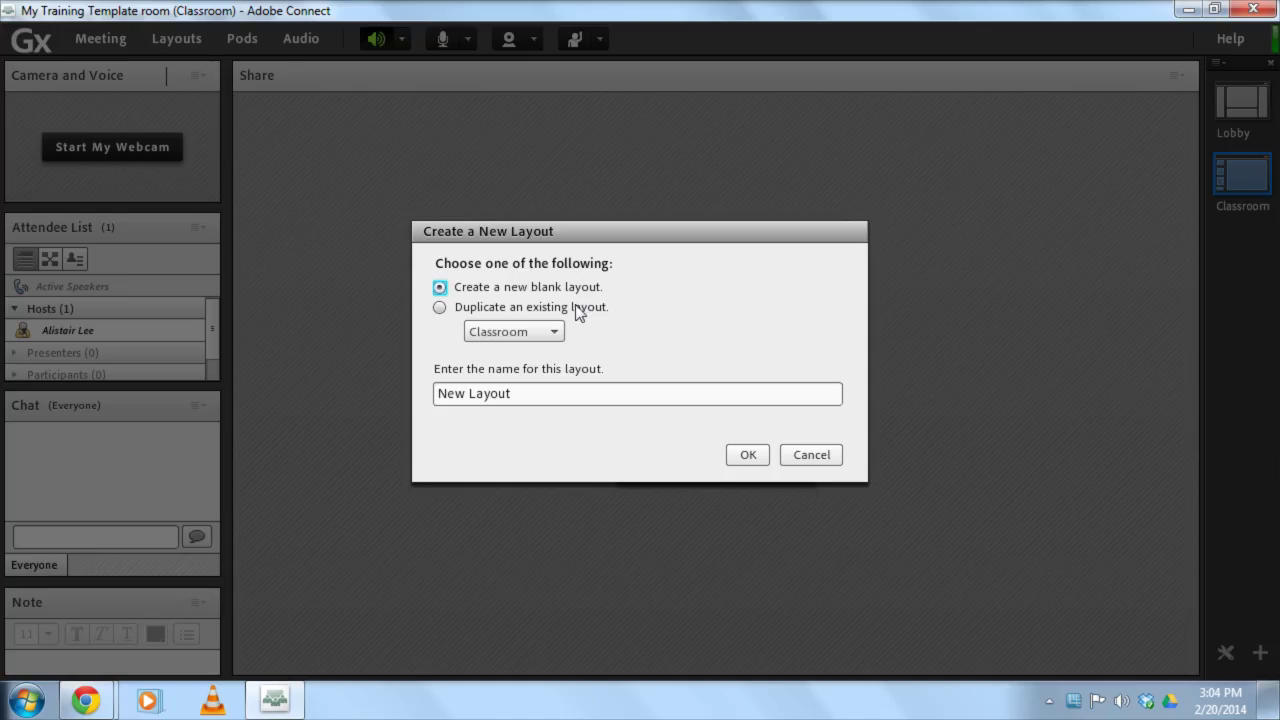
drag(591, 403, 418, 399)
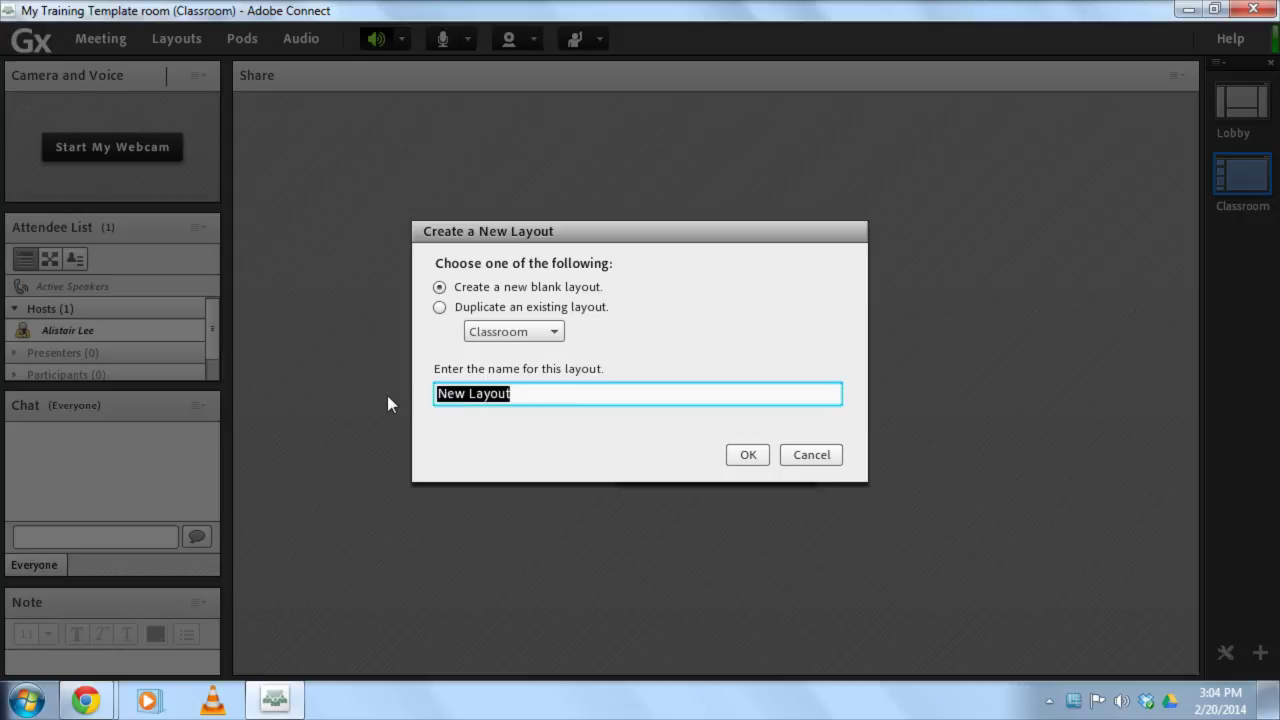
text(Q&A)
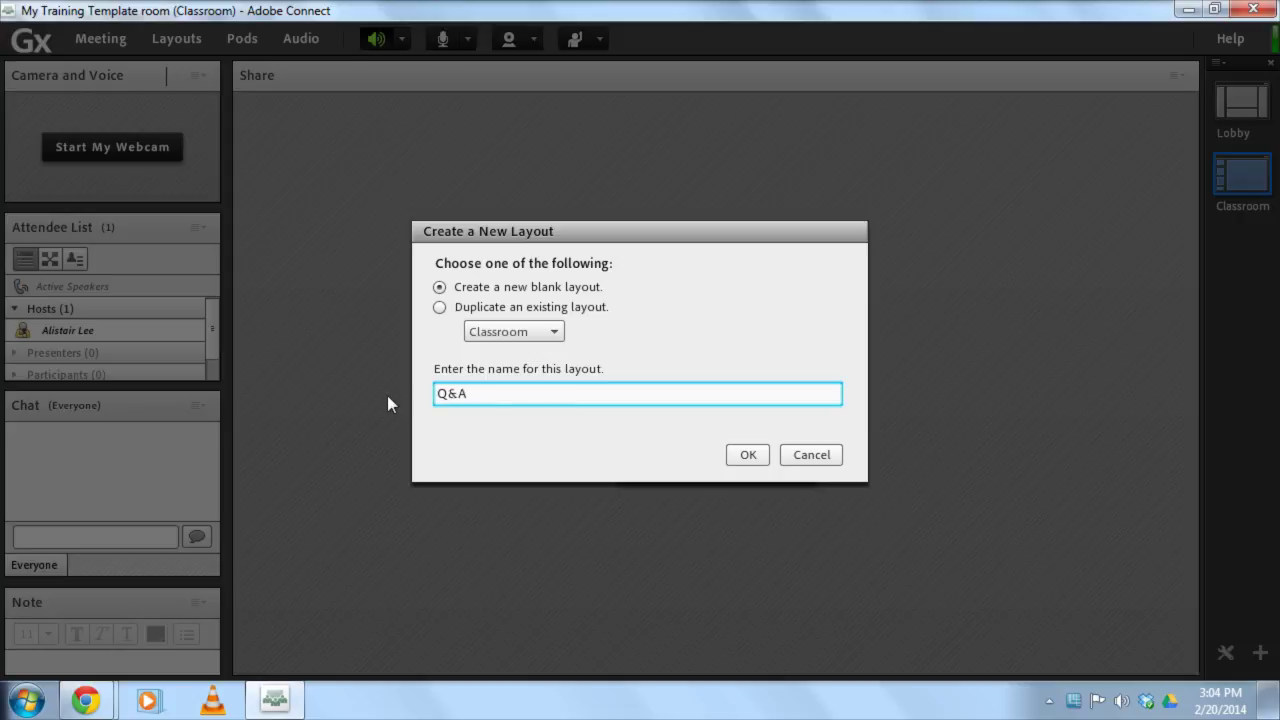
click(738, 455)
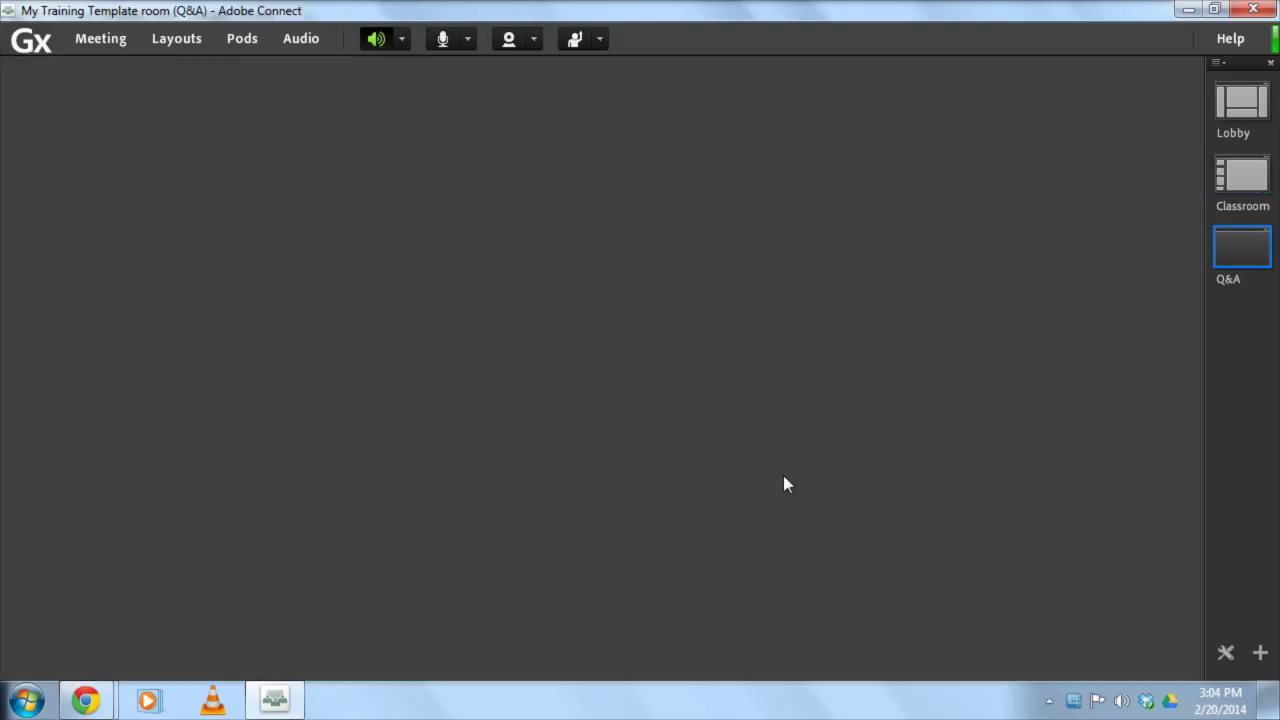
Step: Add the existing Chat pod to the Q&A layout and enlarge it into a tall column nearly the layout's full height
mouse_move(1240, 250)
click(240, 40)
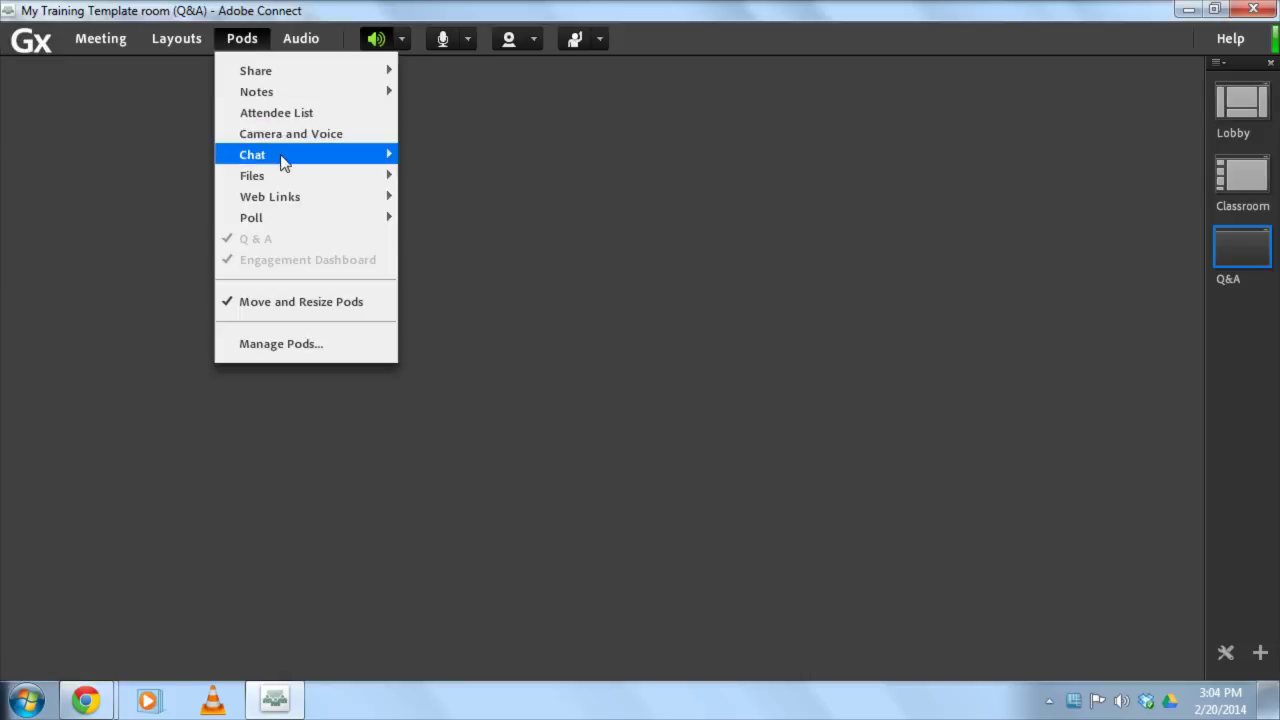
mouse_move(285, 173)
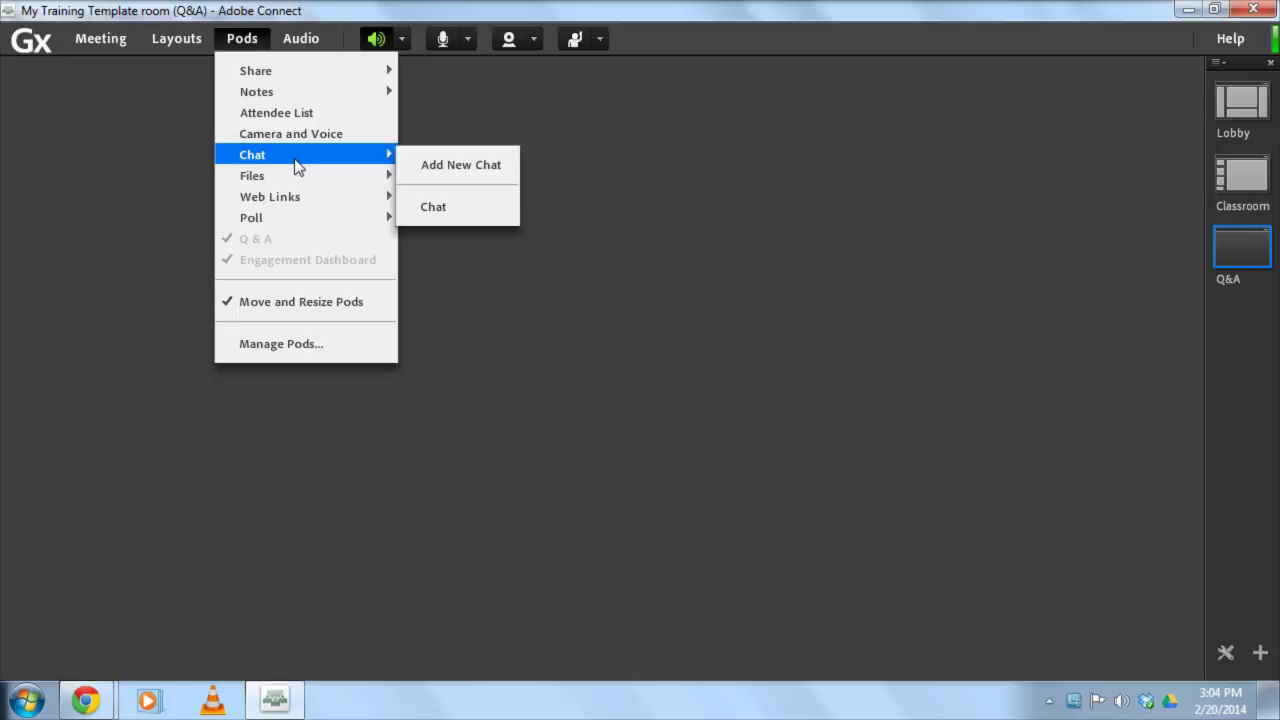
click(440, 206)
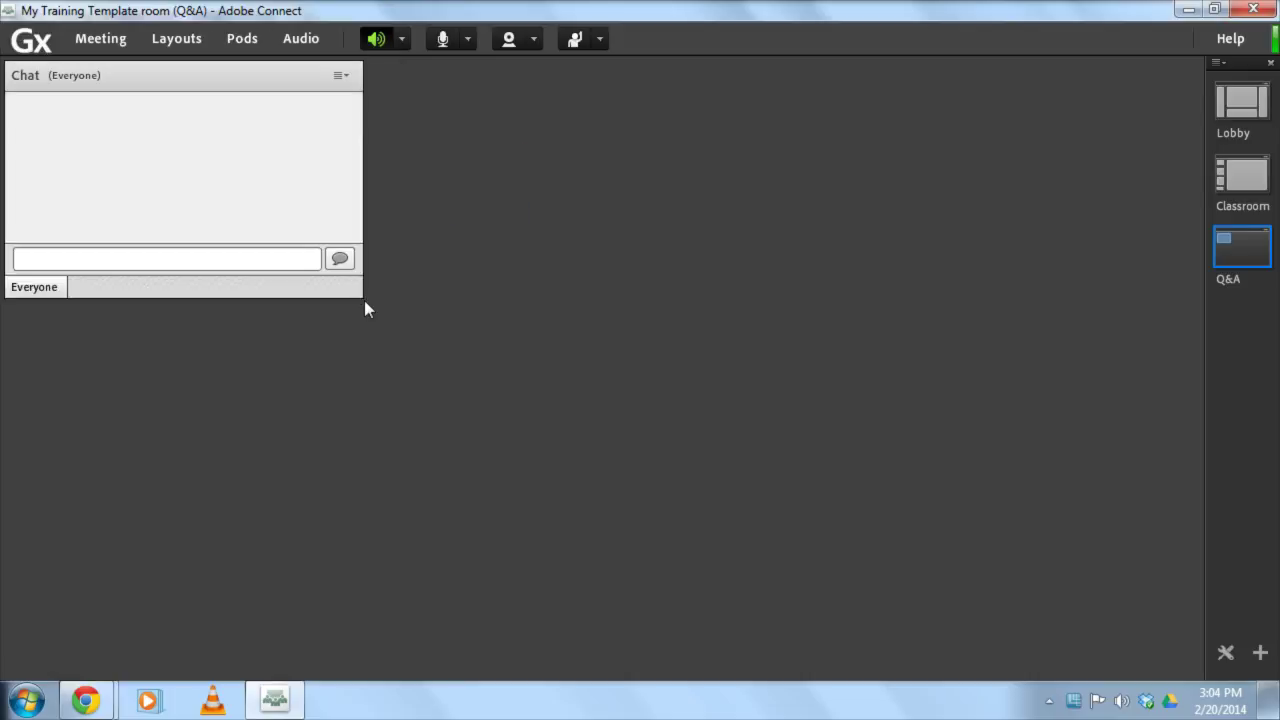
drag(362, 297, 449, 654)
right_click(451, 607)
Step: Add two new Poll pods to the Q&A layout beside the Chat pod, one above the other
click(241, 38)
click(241, 38)
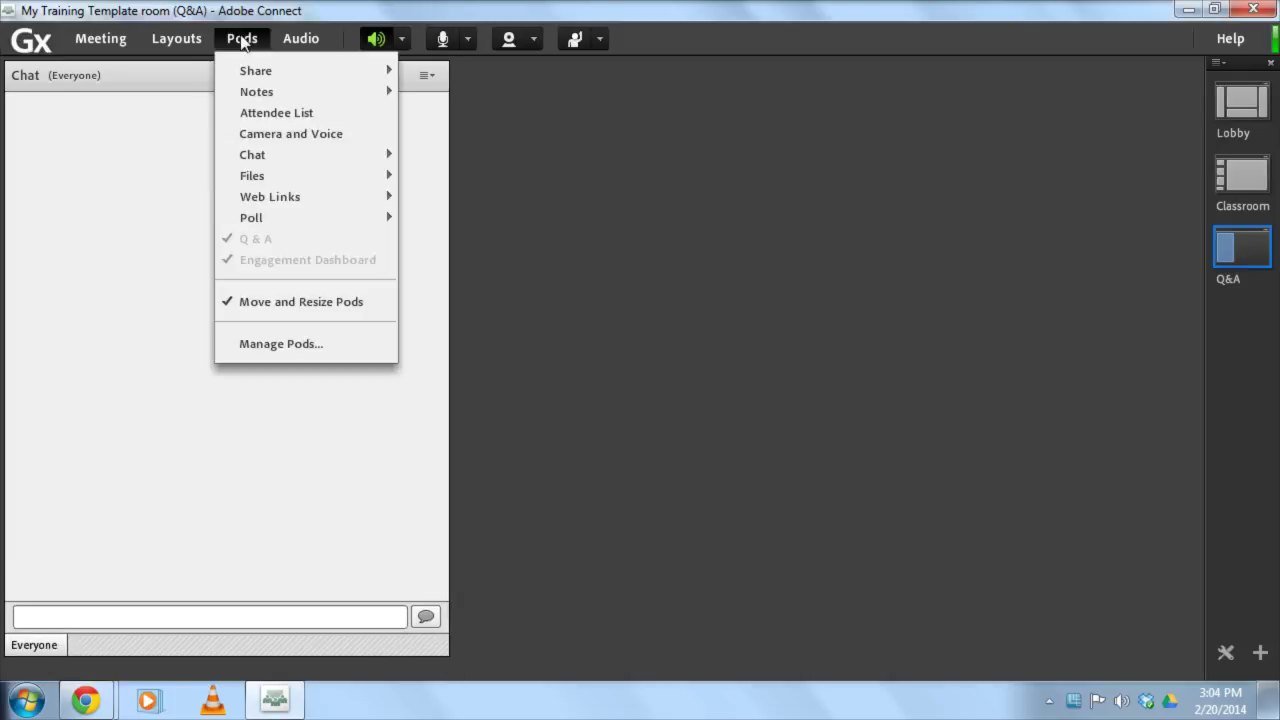
mouse_move(325, 230)
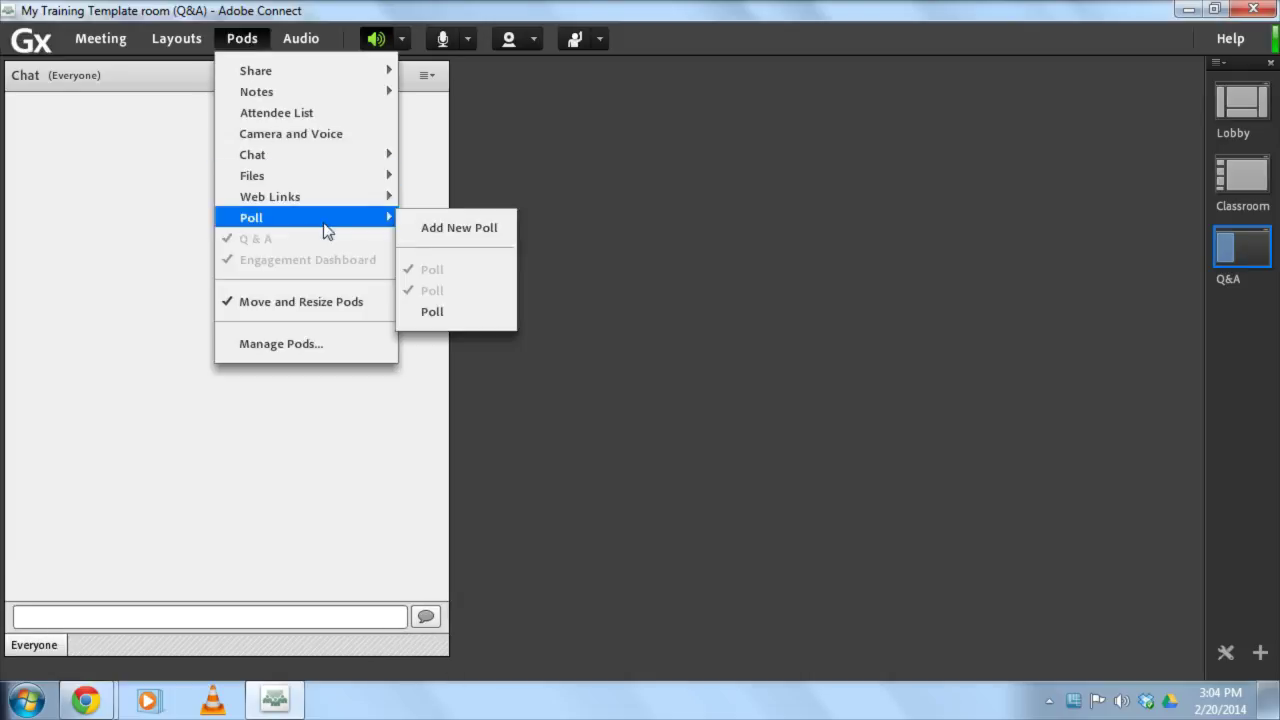
click(425, 228)
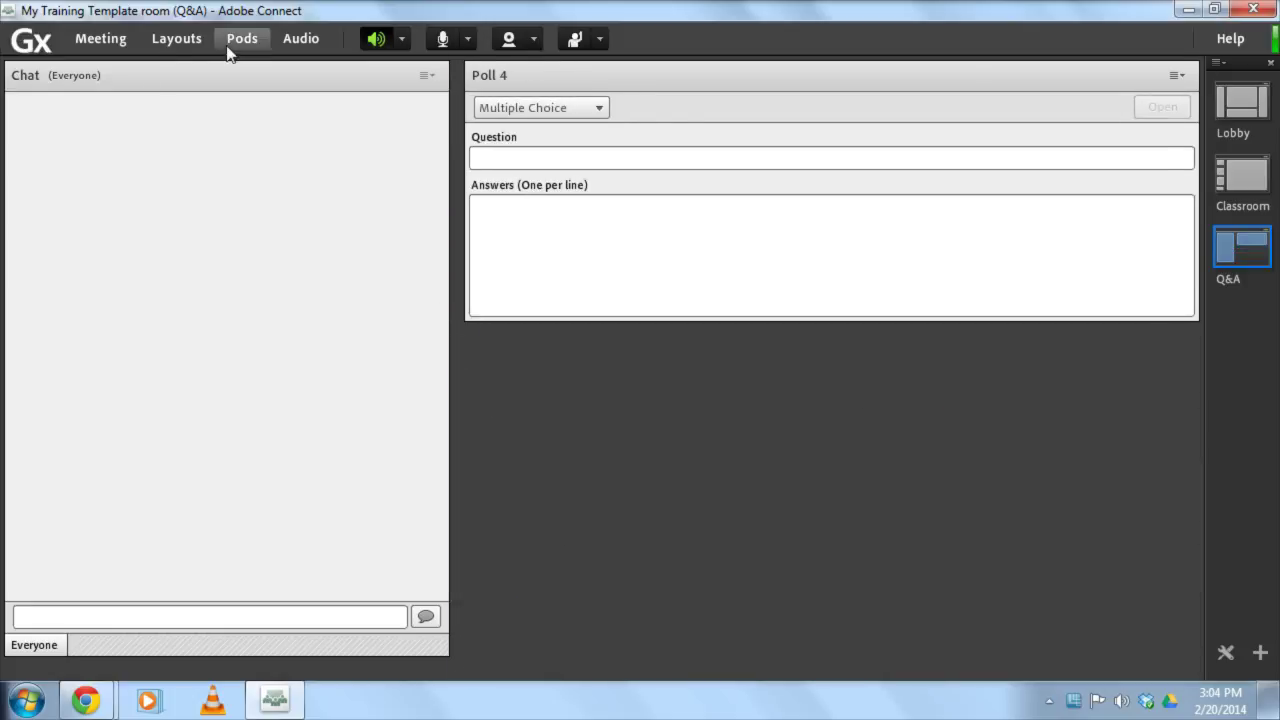
click(233, 38)
mouse_move(300, 224)
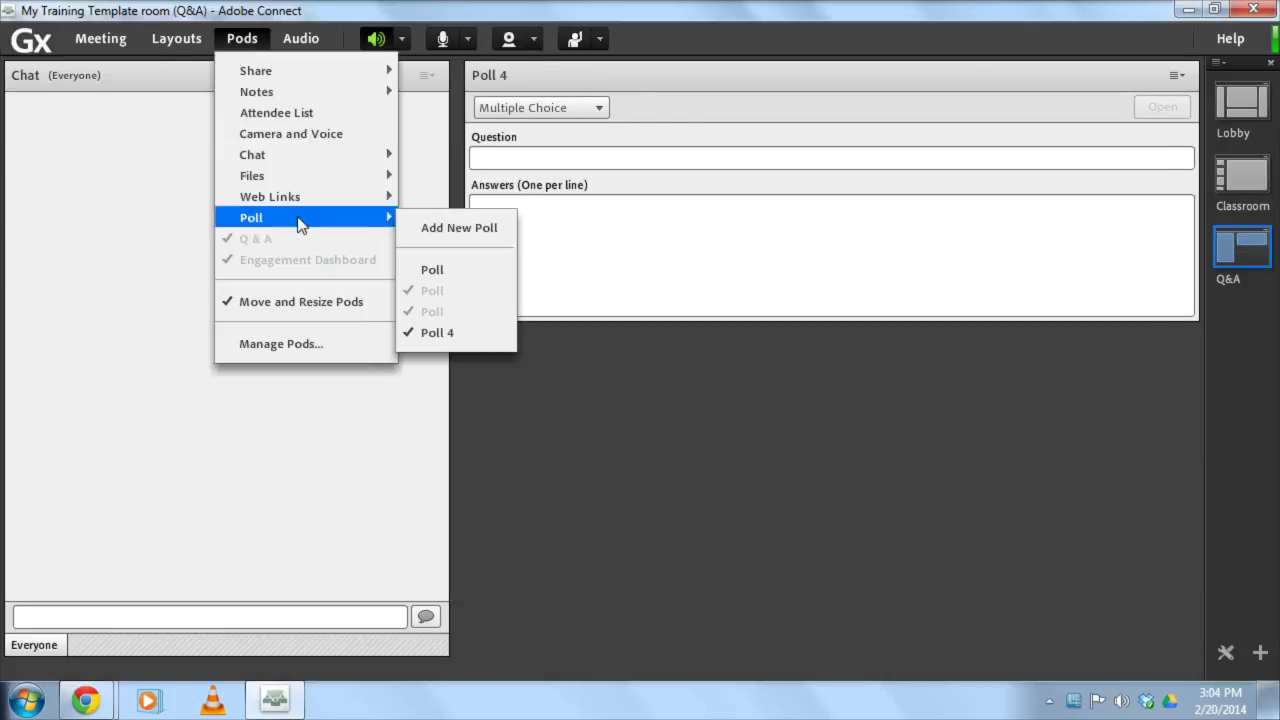
click(436, 229)
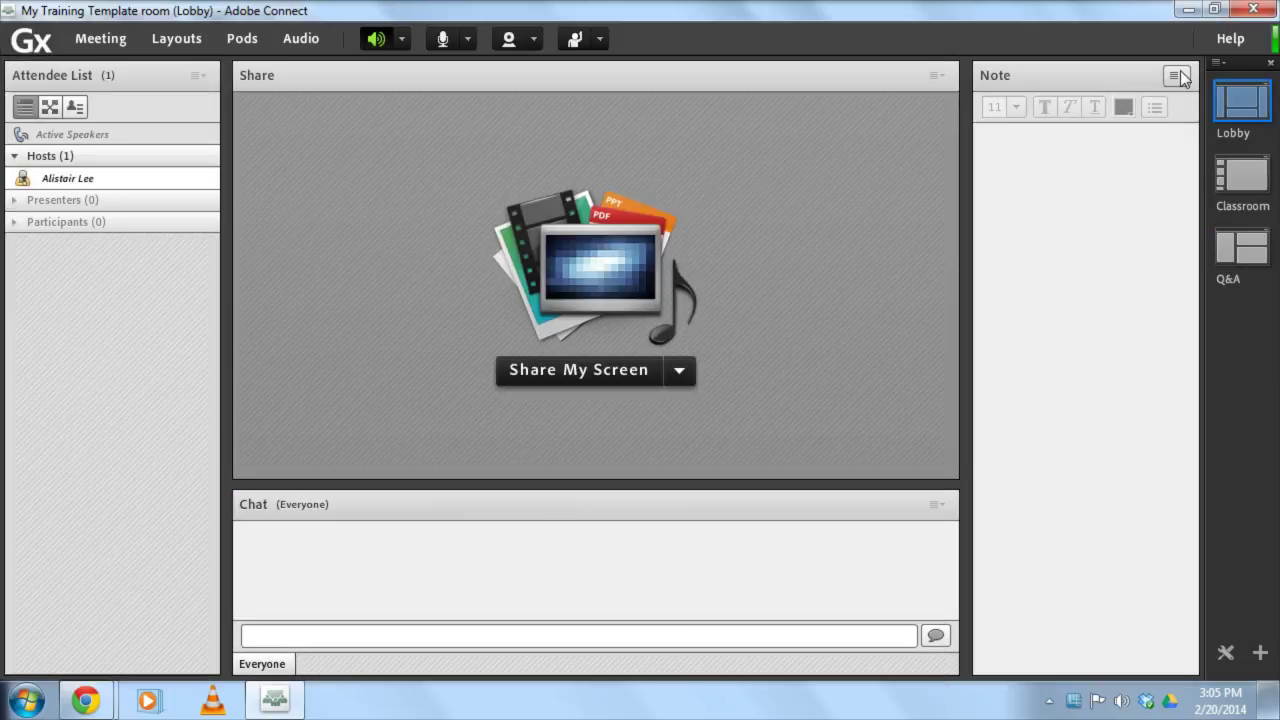
Step: Hide the Share pod in the Lobby layout and extend the Chat pod upward into the freed space
click(1177, 75)
click(601, 160)
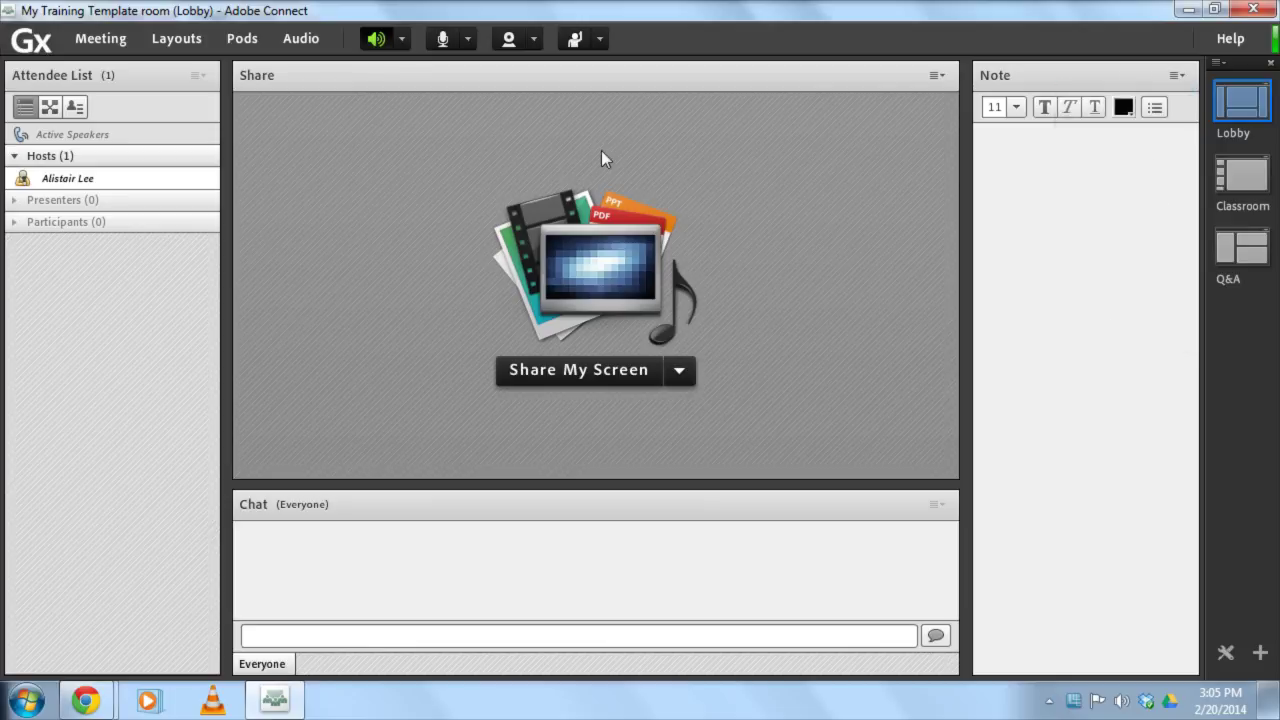
click(935, 77)
click(918, 101)
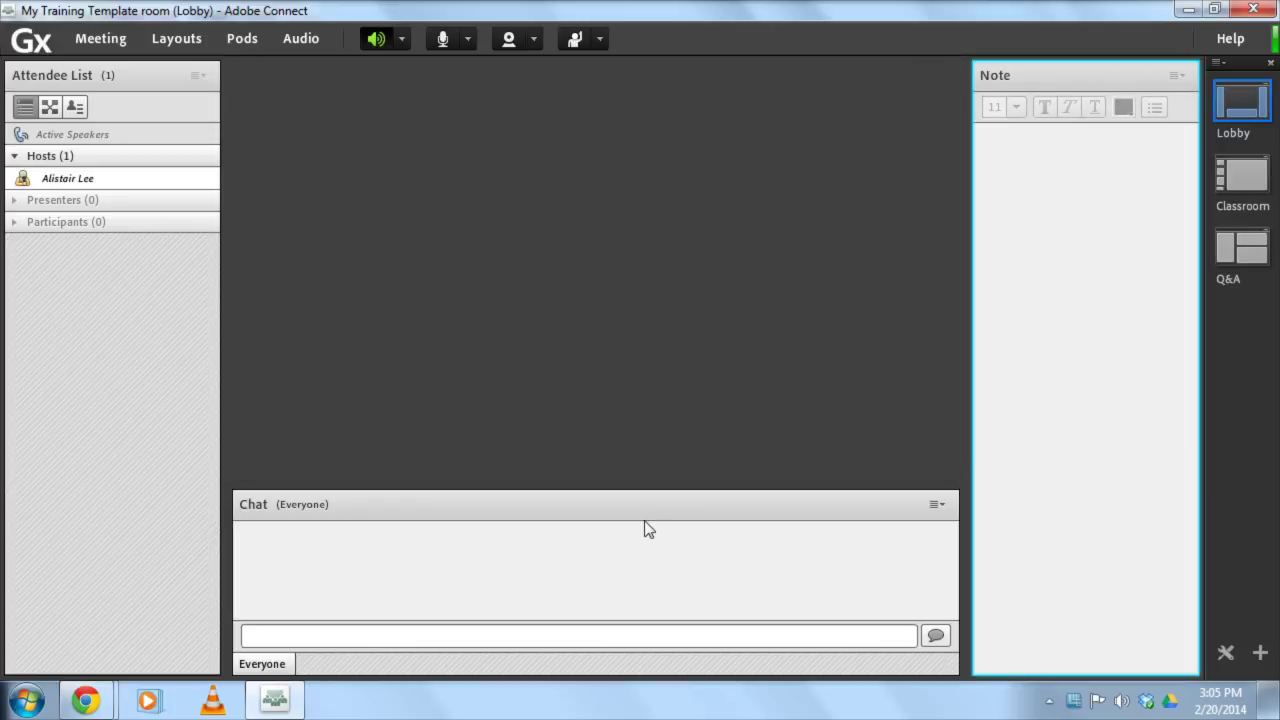
drag(650, 495, 660, 320)
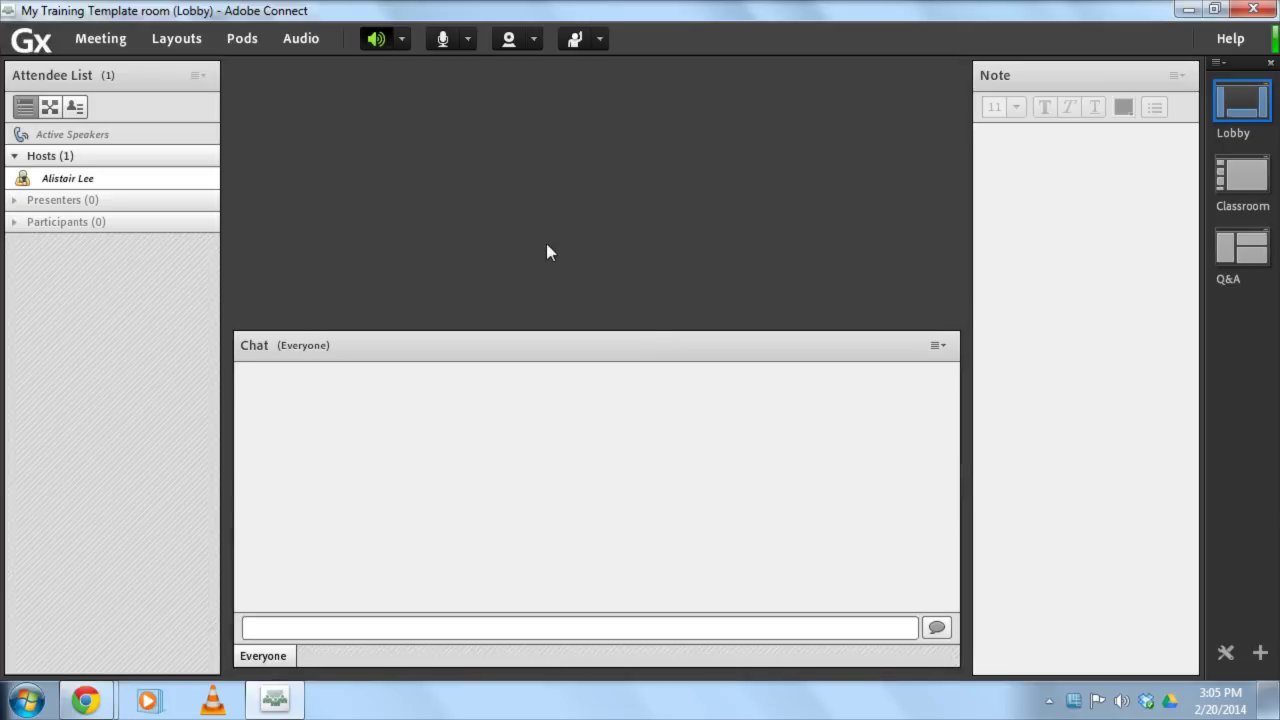
Step: Add a new Notes pod above the Lobby's Chat pod and enter the text "Welcome to the classroom!" in it
click(251, 34)
mouse_move(248, 94)
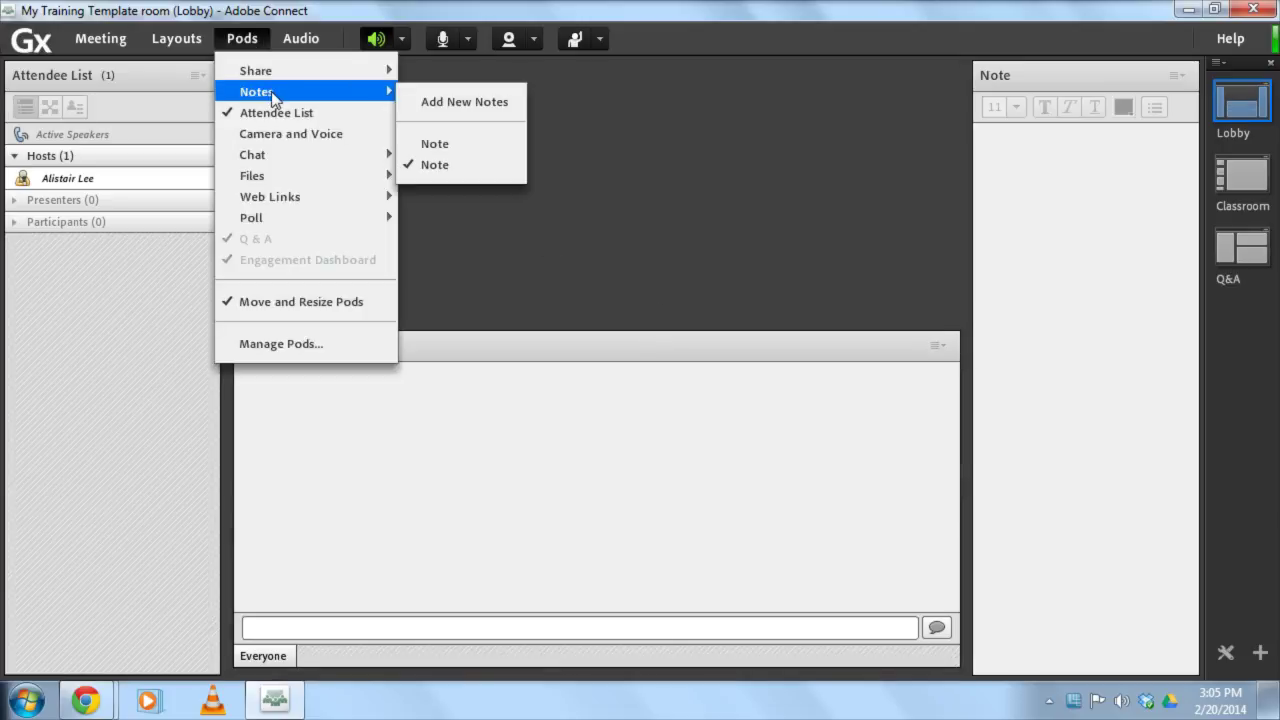
click(451, 104)
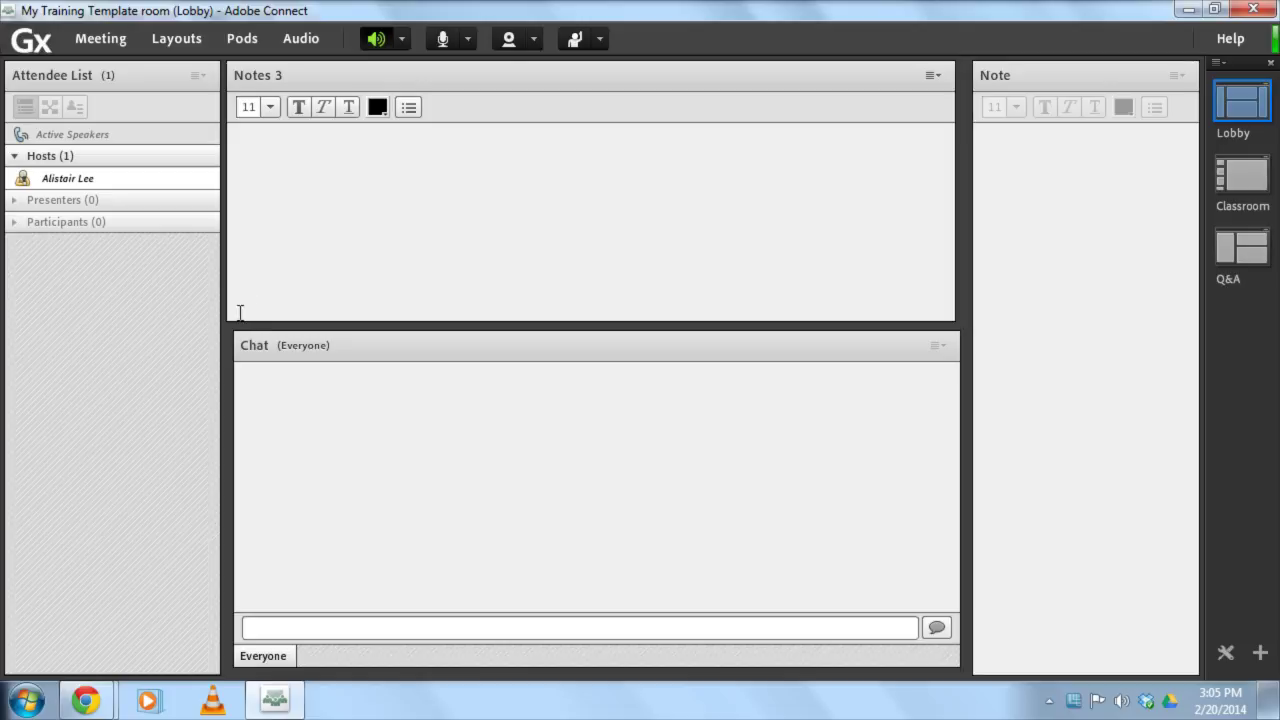
drag(228, 313, 234, 318)
click(313, 205)
text(Welcome to the classroom!)
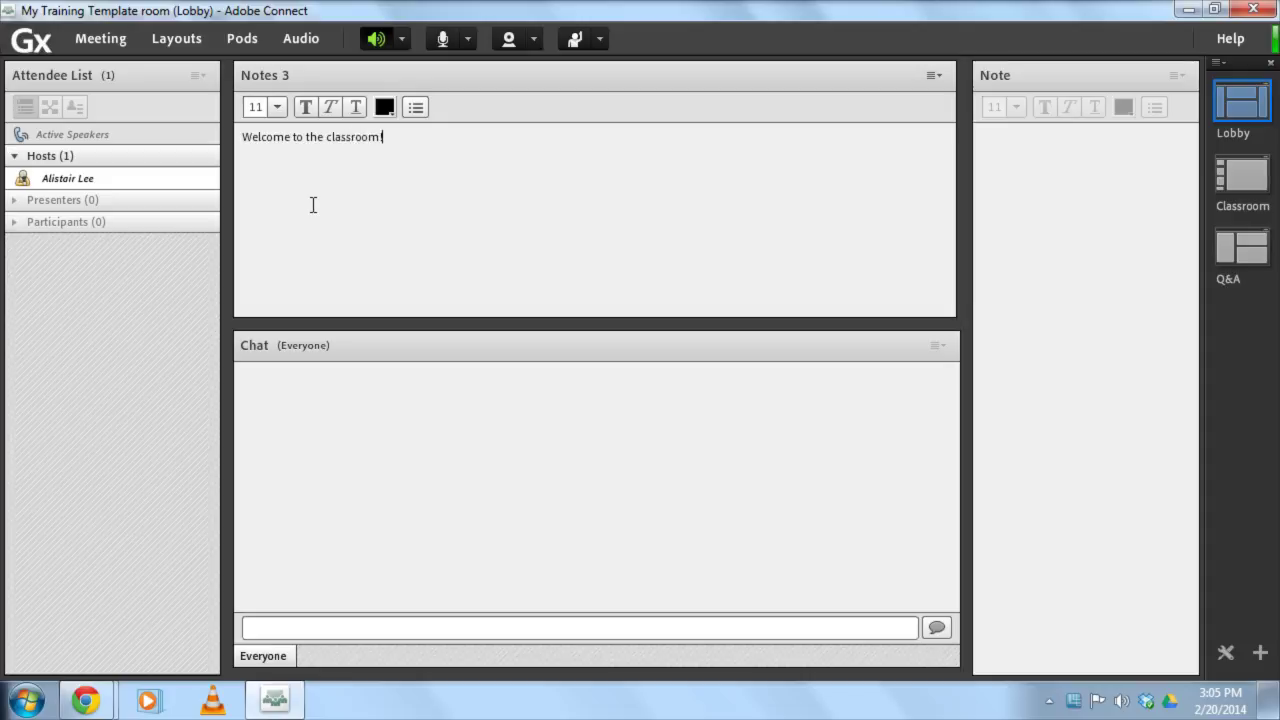
Step: Format the welcome note's text as size 14, bold and dark blue
key(ctrl+a)
click(277, 107)
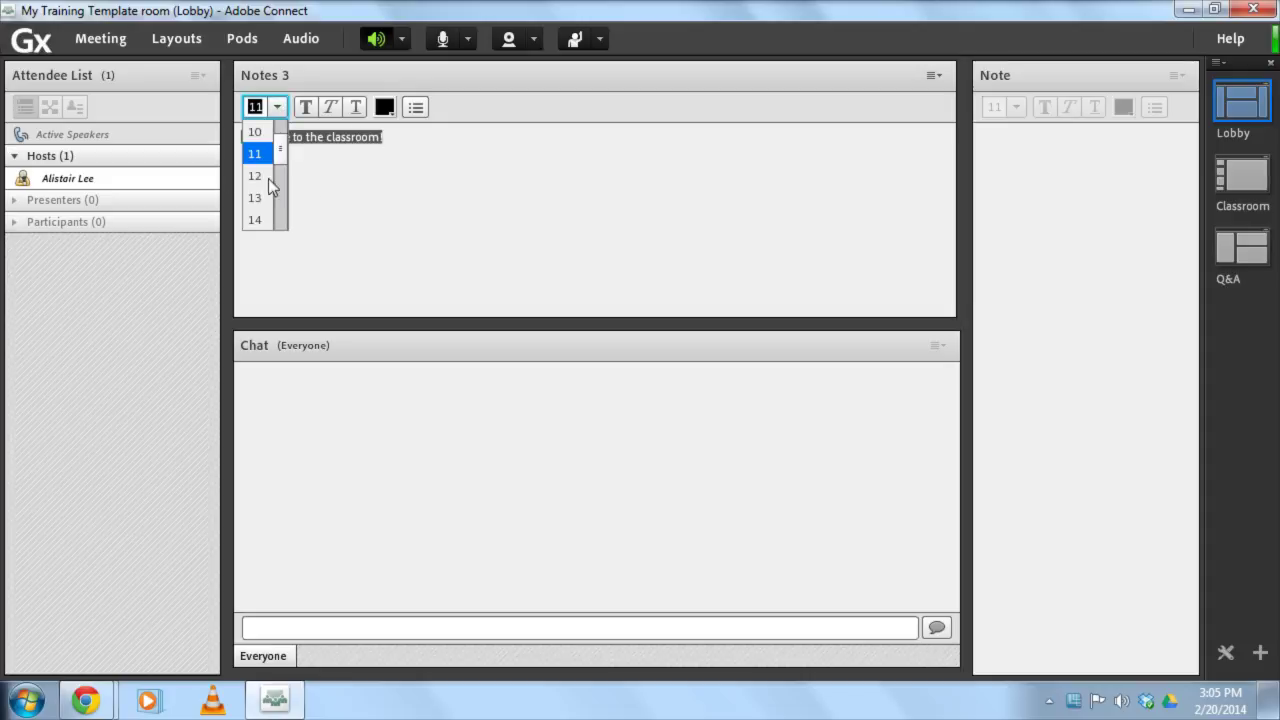
click(262, 217)
click(313, 110)
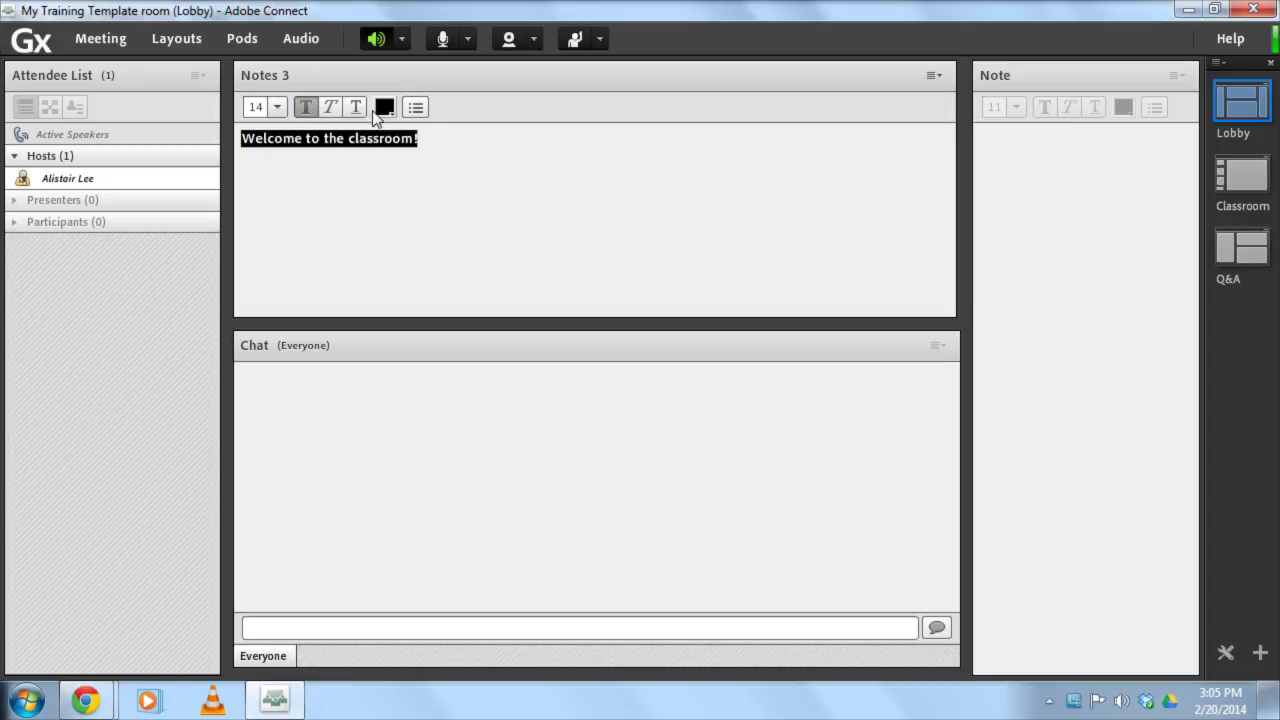
click(385, 108)
click(405, 183)
click(600, 188)
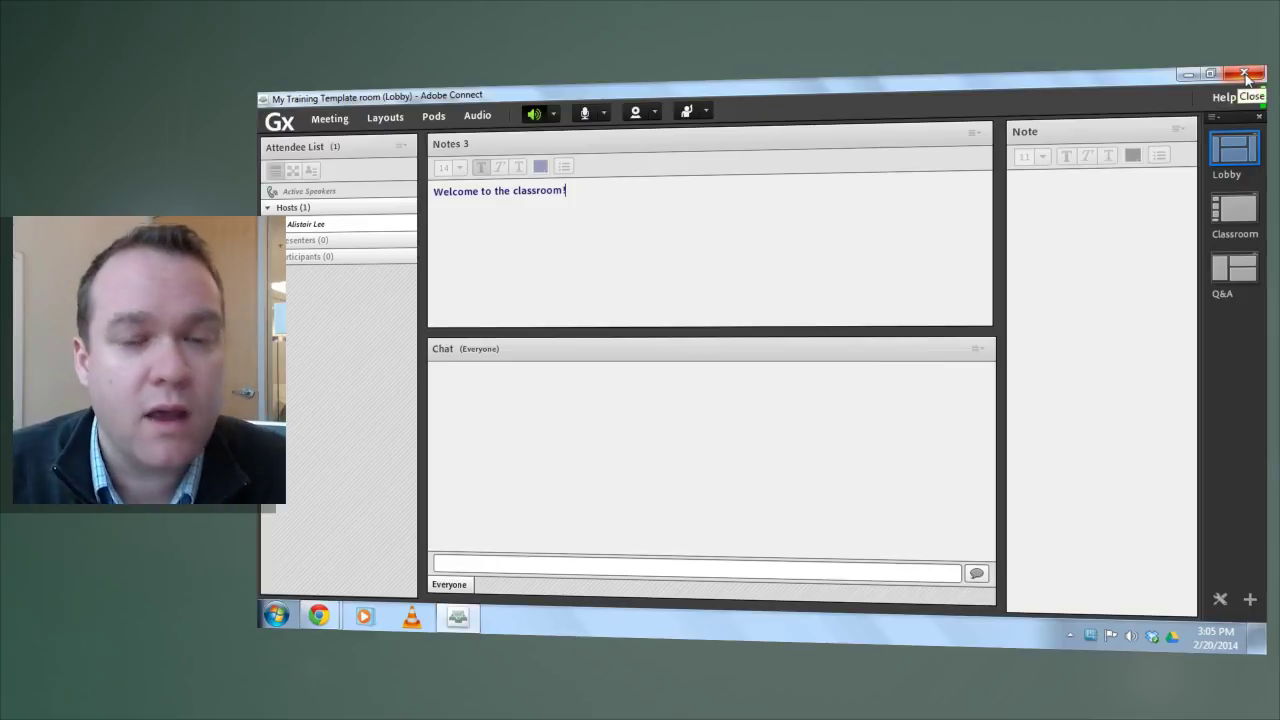
Step: Close the training meeting room and its leftover browser window, and open the My Meetings list
mouse_move(1224, 152)
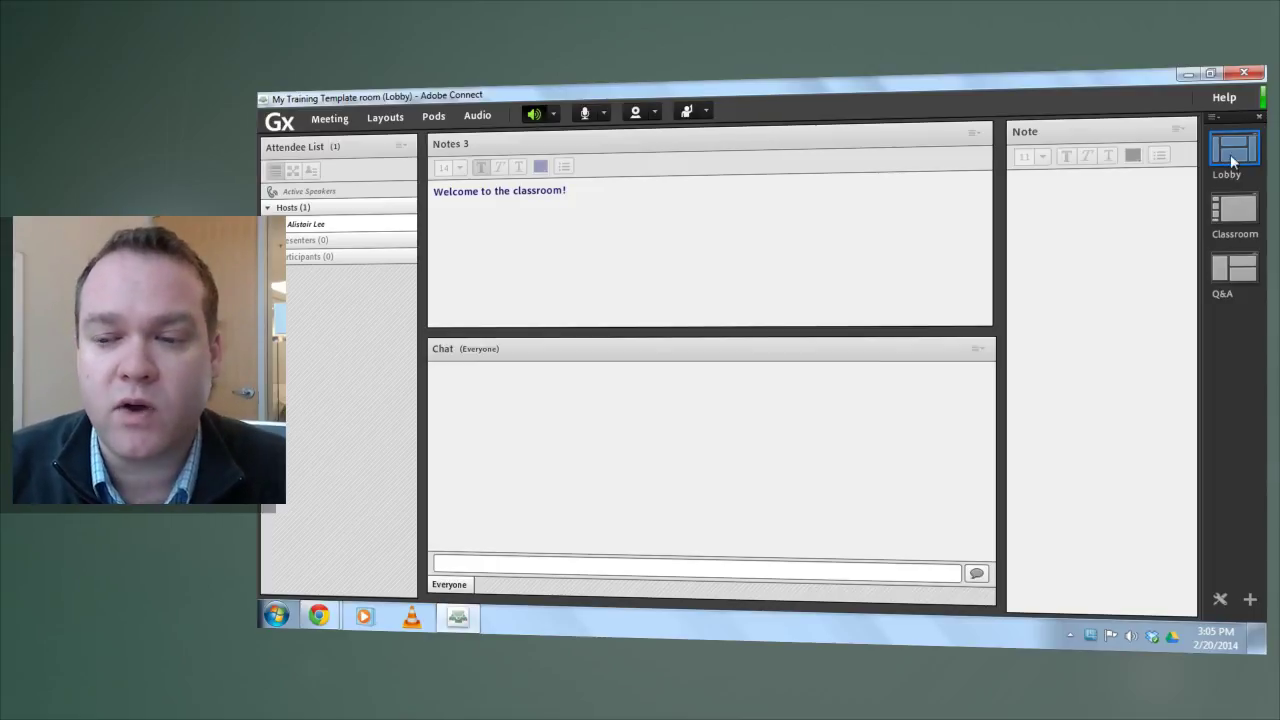
click(1245, 75)
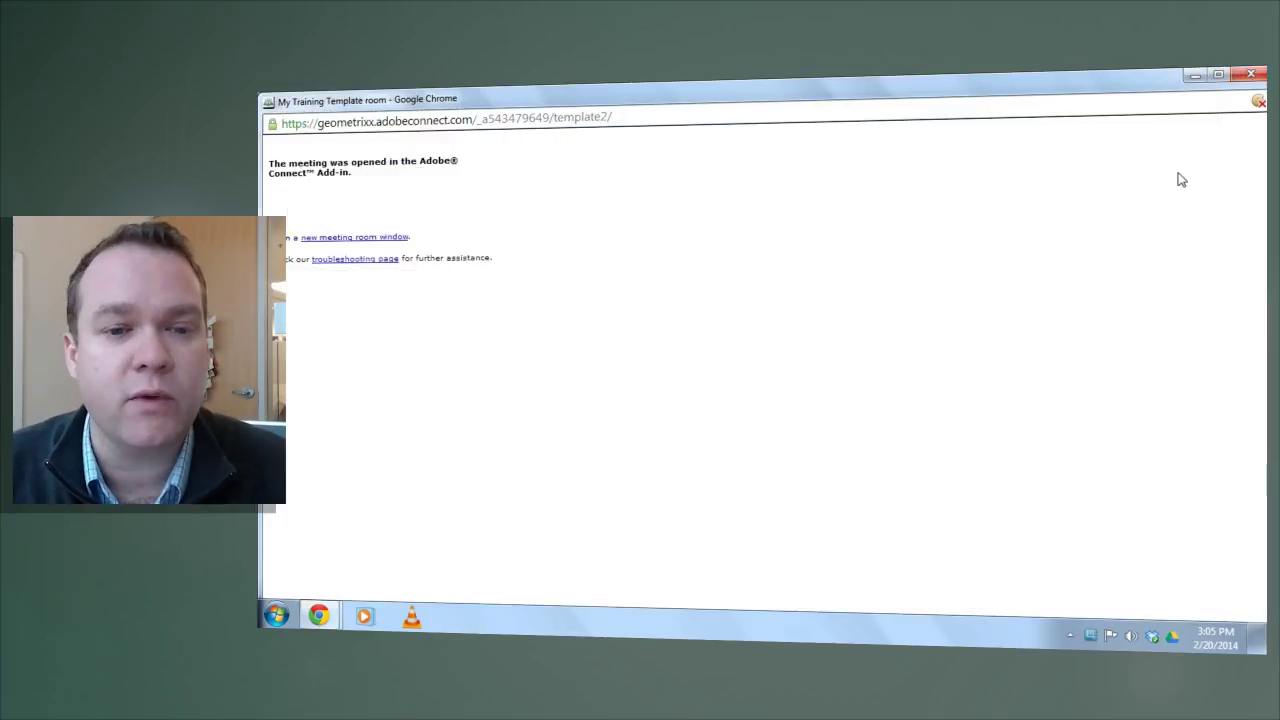
click(1251, 75)
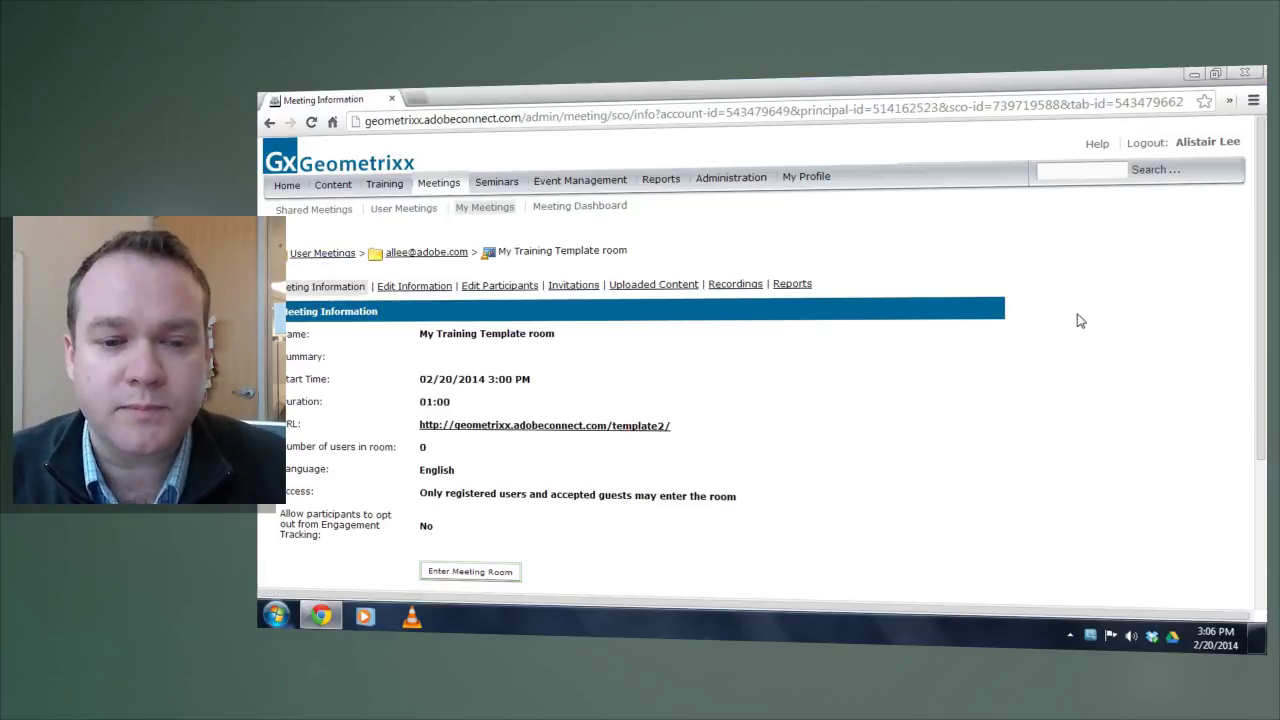
click(481, 212)
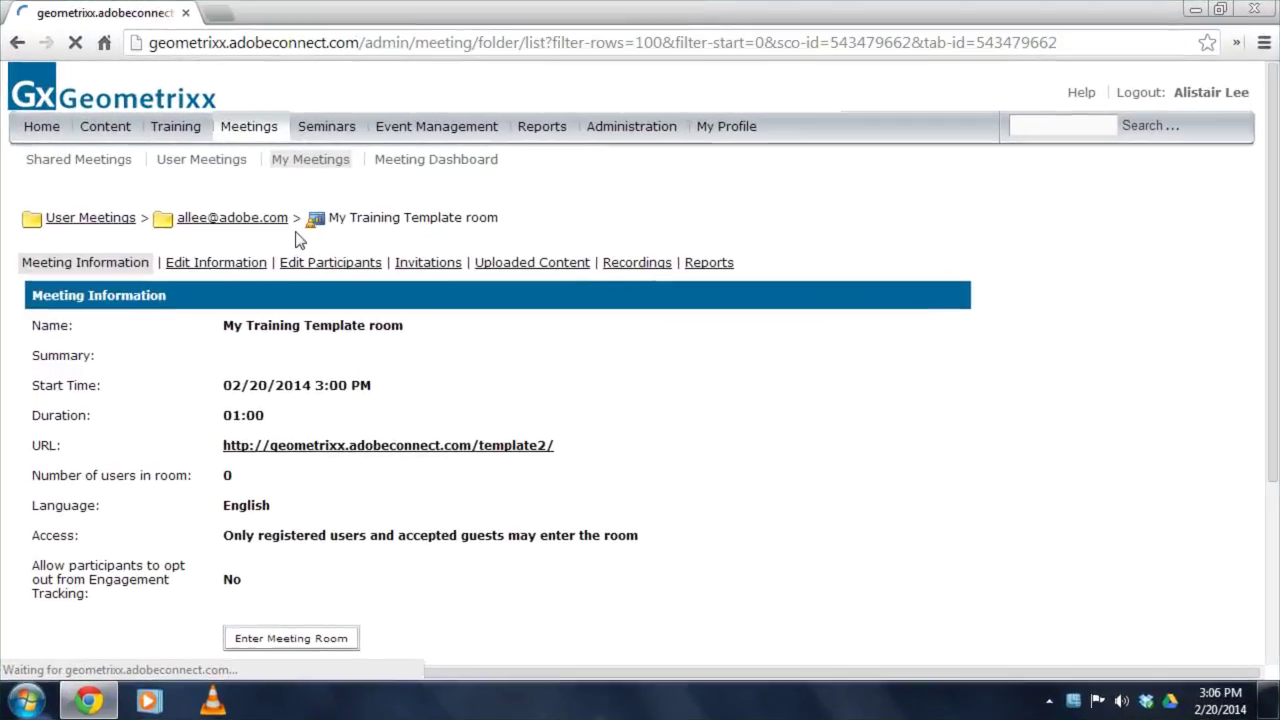
scroll(315, 300, down, 2)
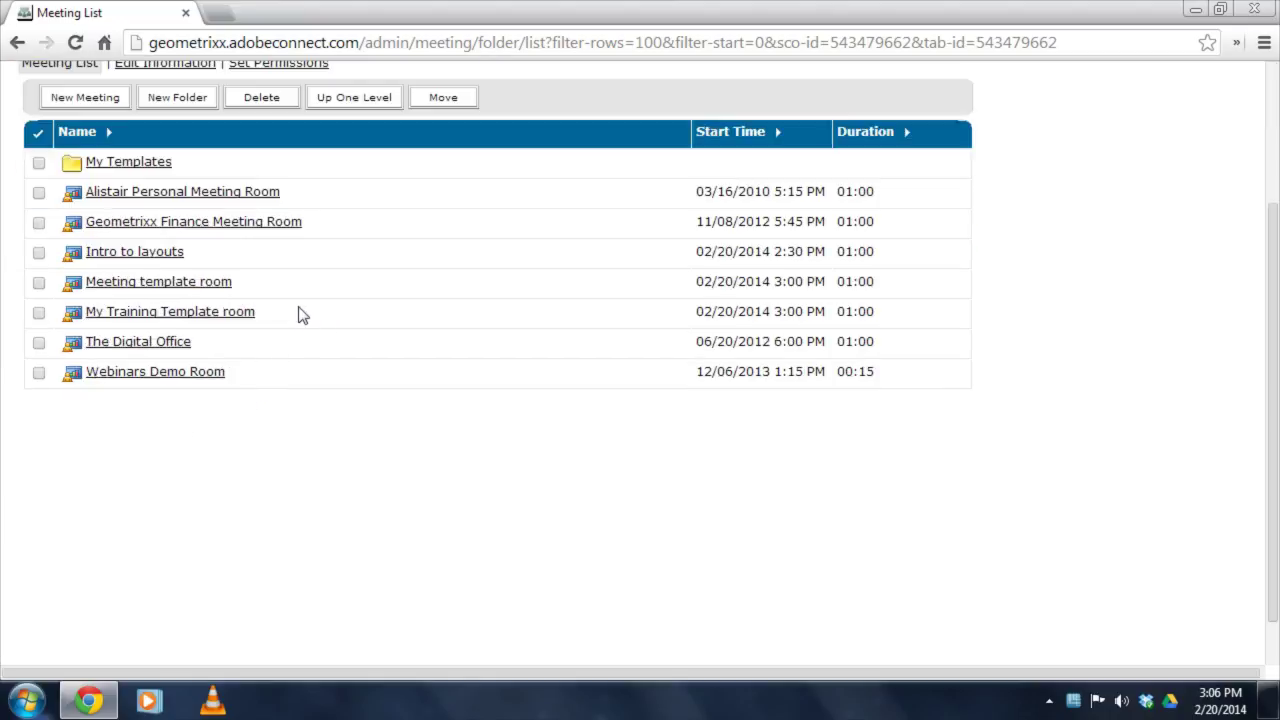
drag(291, 313, 83, 315)
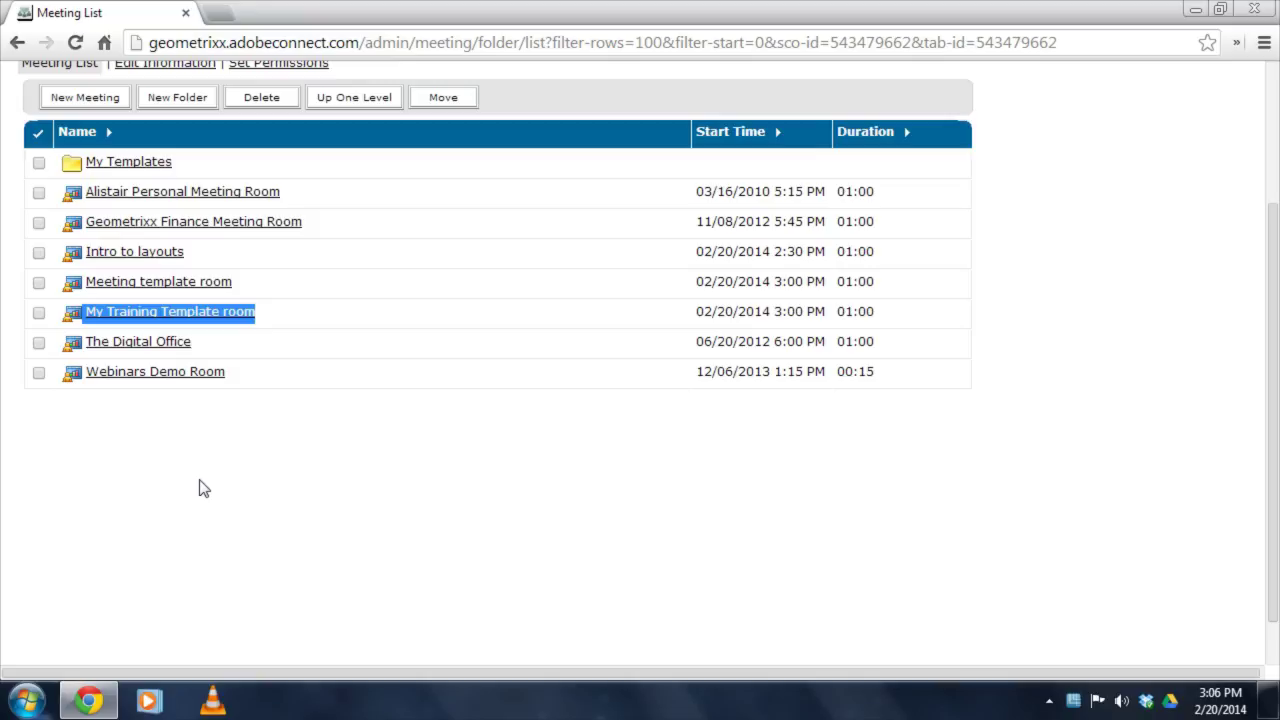
scroll(199, 488, up, 2)
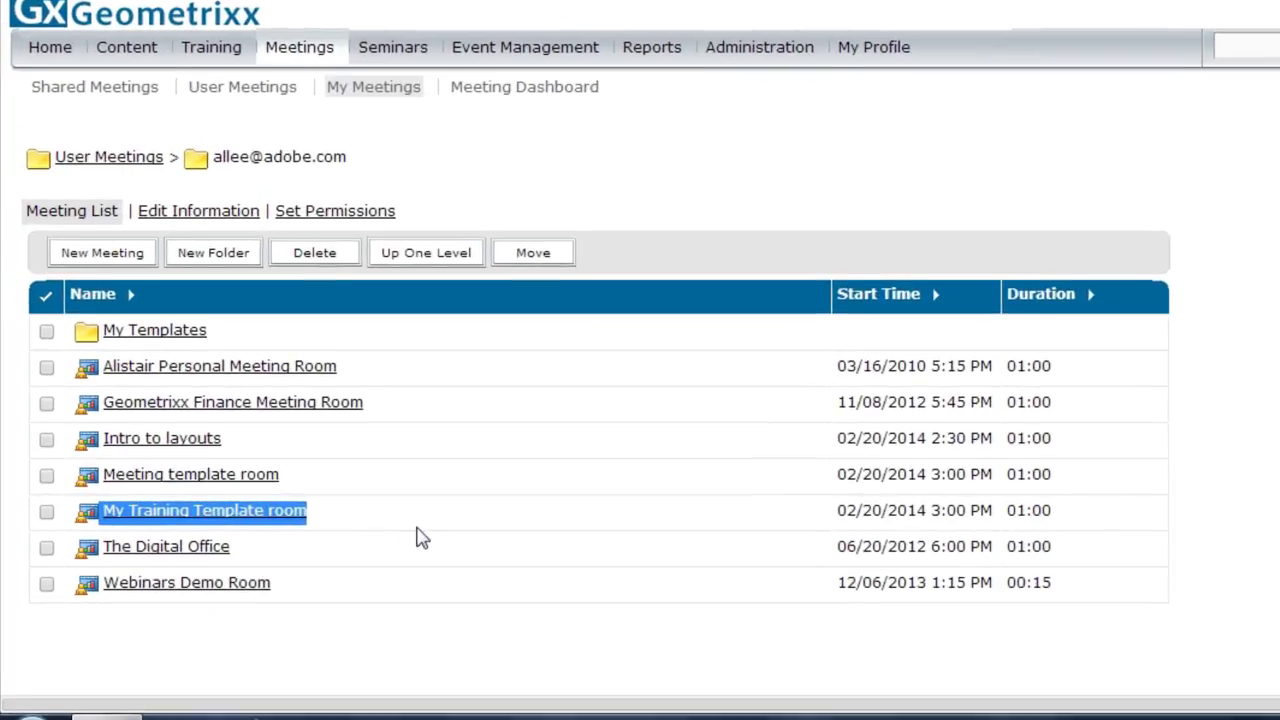
click(352, 608)
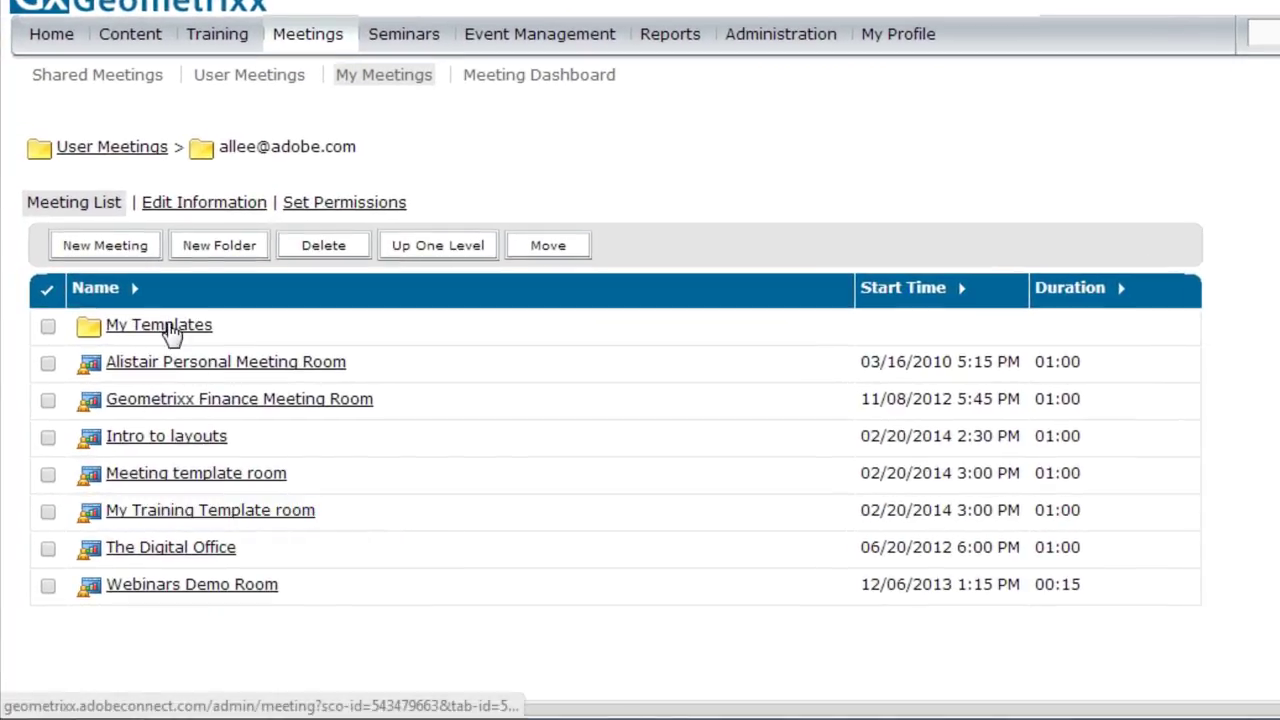
Step: Move "My Training Template room" into the My Templates folder and return to the meeting list
click(46, 513)
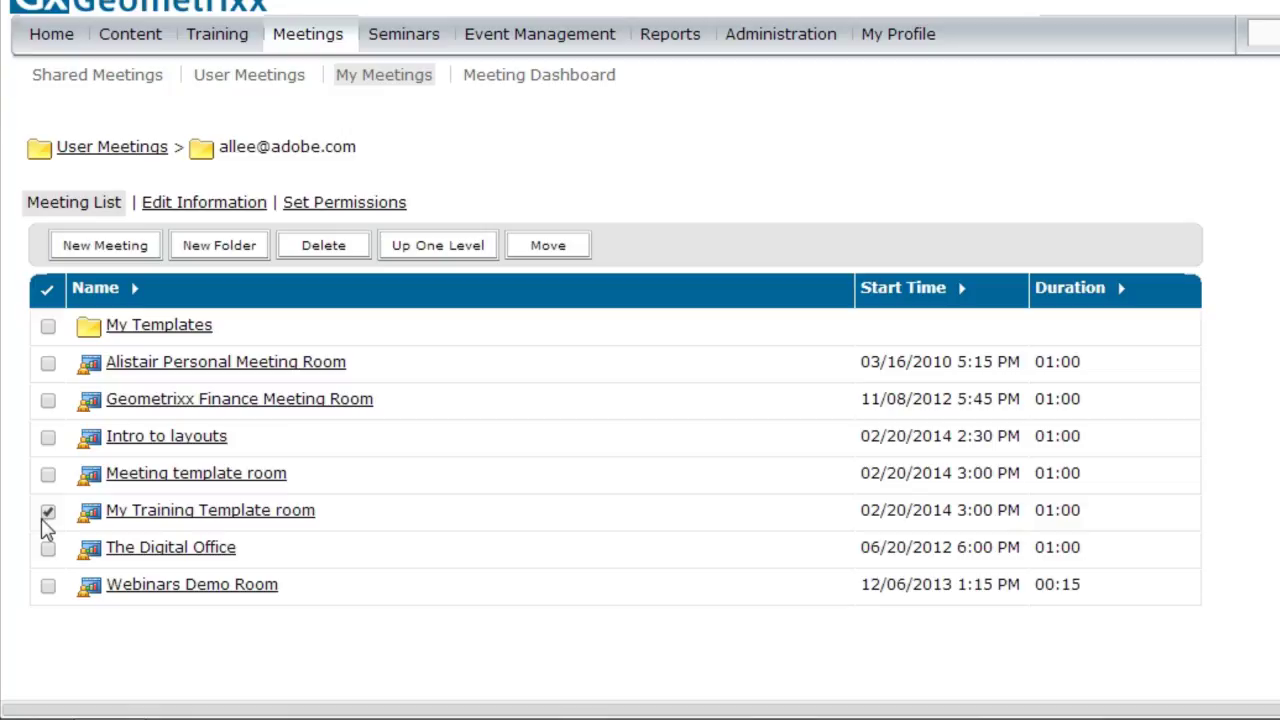
click(547, 247)
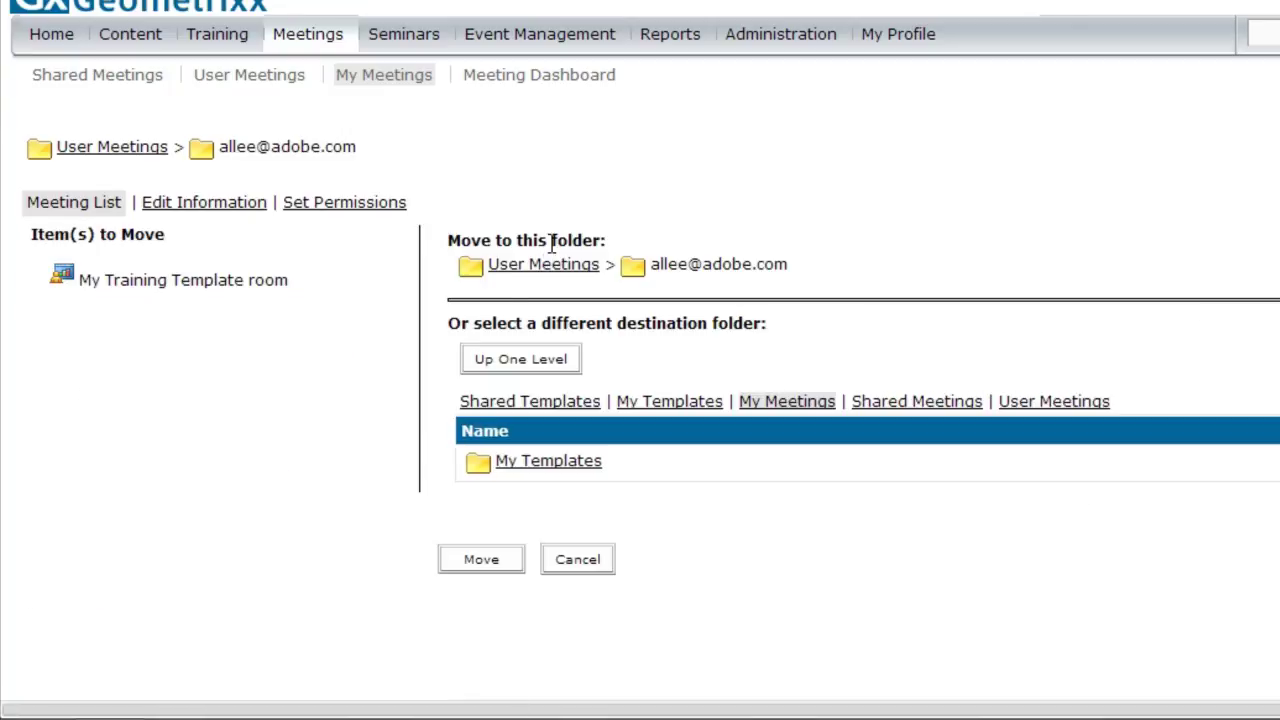
click(545, 463)
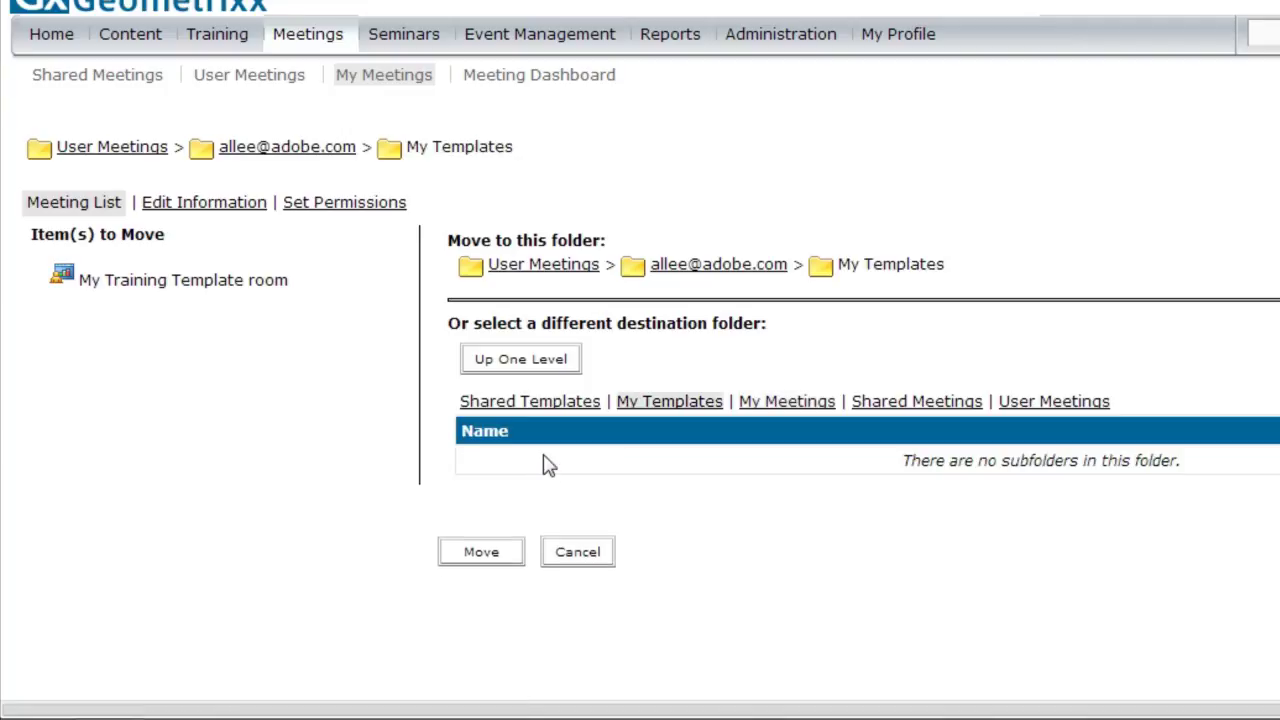
click(481, 560)
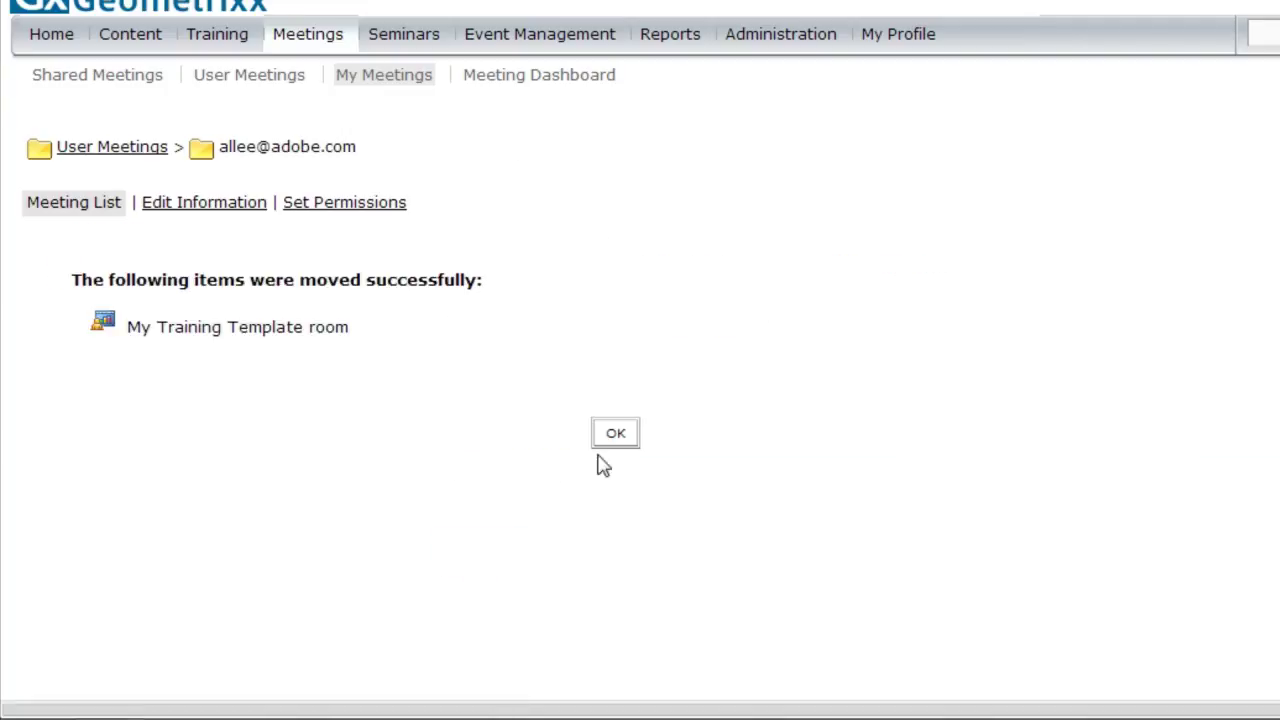
click(615, 433)
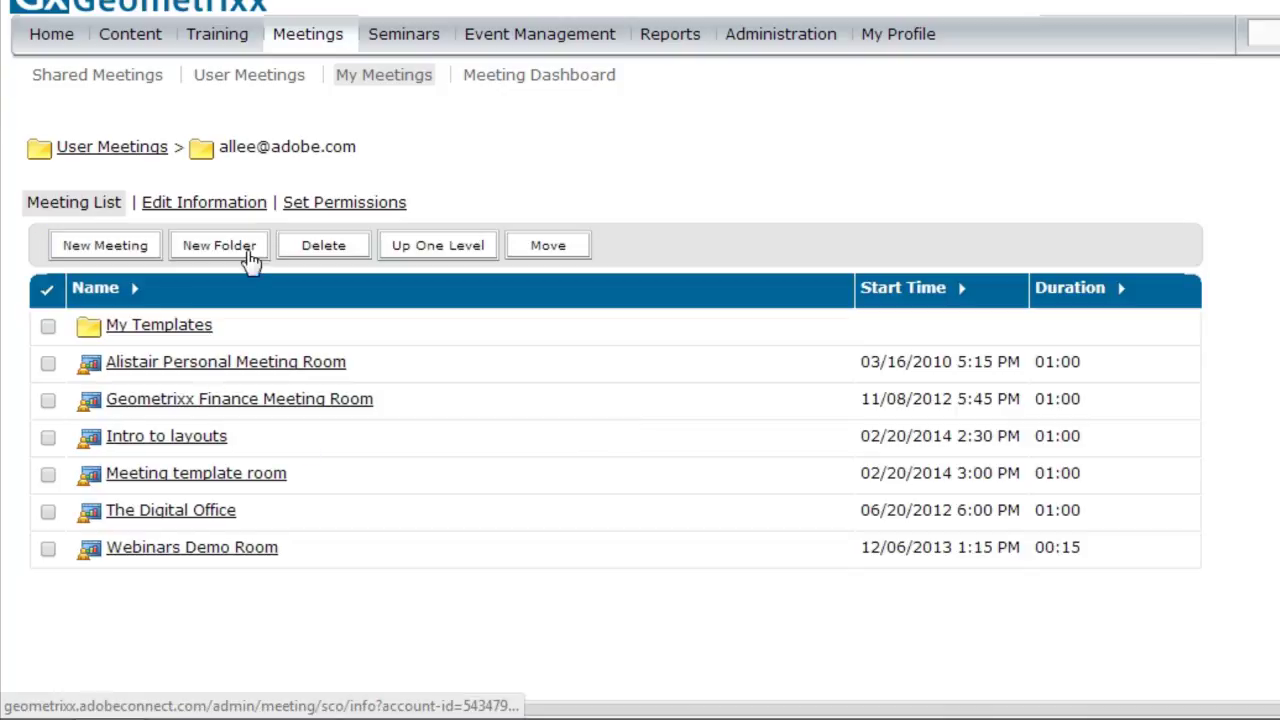
Step: Start a new meeting named "My new virtual classroom" with the custom URL "class5"
click(131, 262)
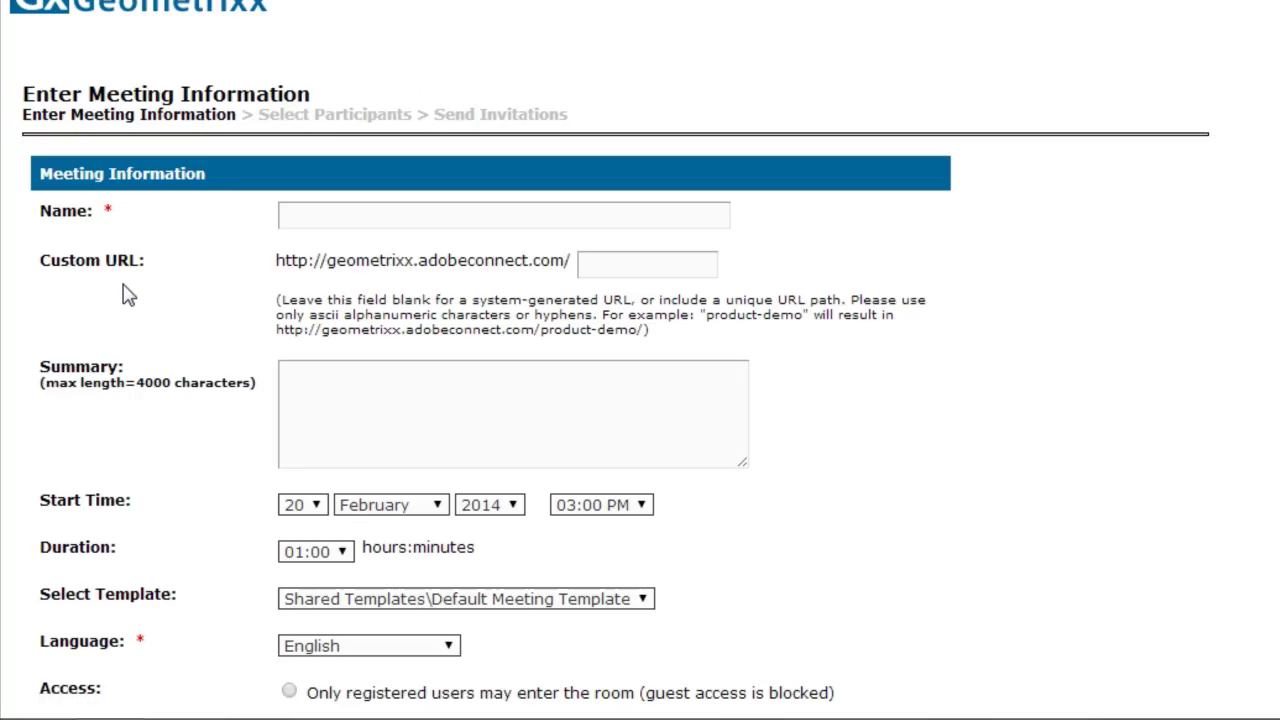
click(307, 212)
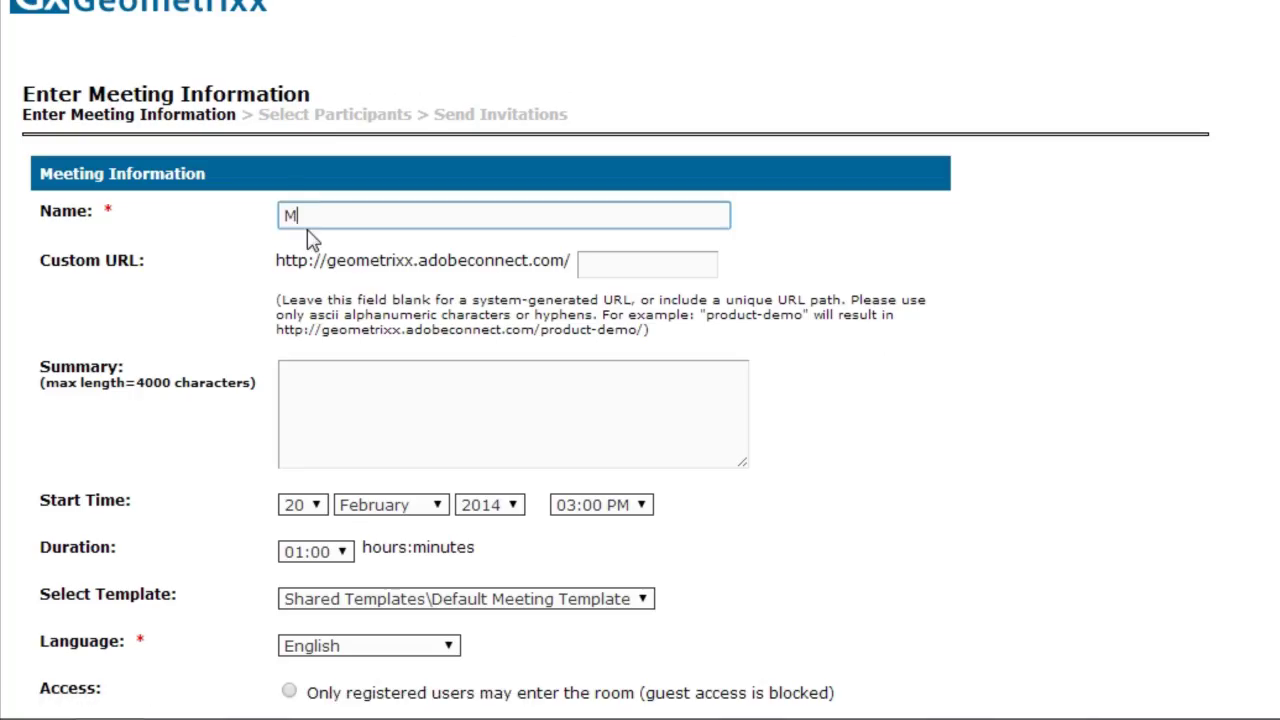
text(My new virtual classroom)
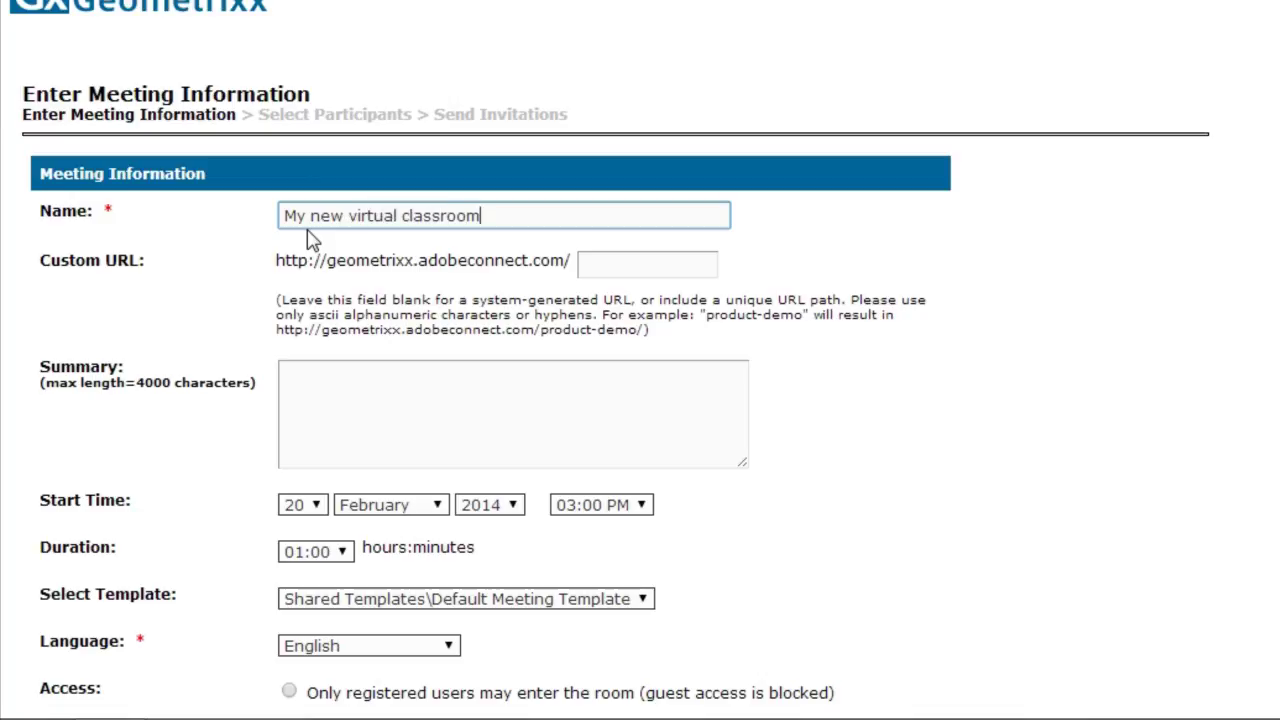
key(Tab)
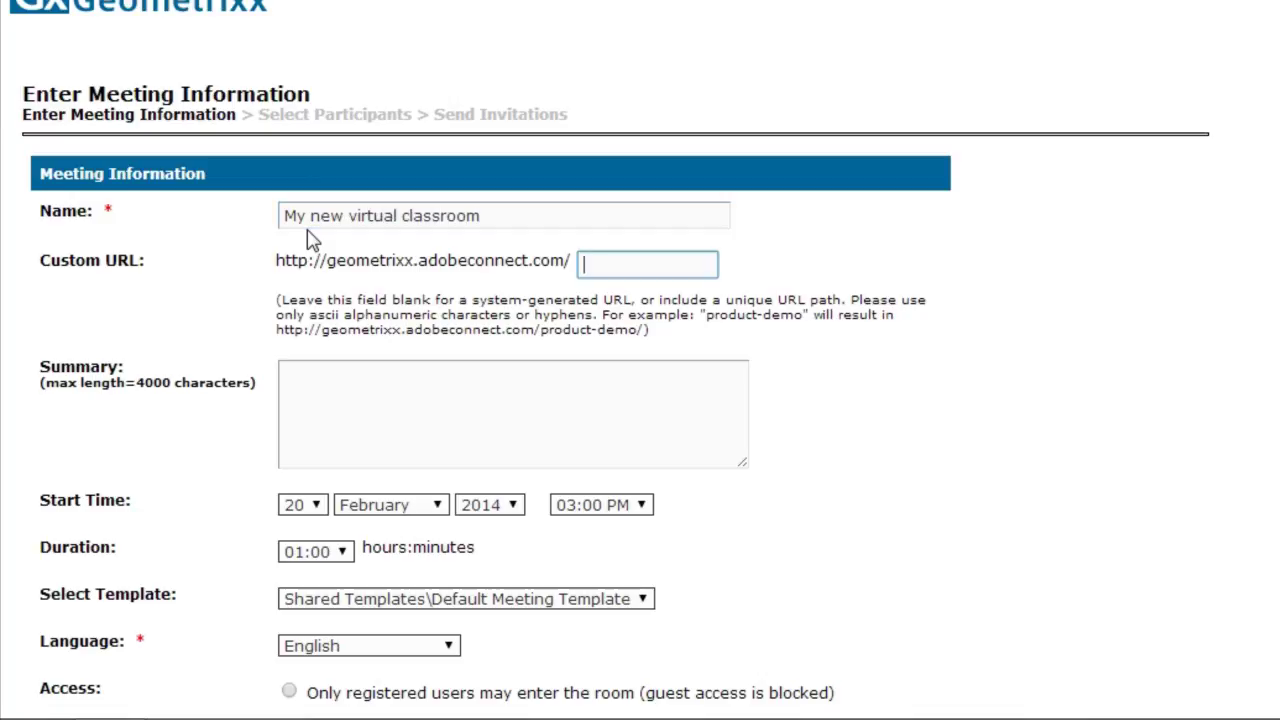
text(class5)
Step: Base the new meeting on the "My Templates\My Training Template room" template and exclude any audio conference
scroll(749, 323, down, 4)
click(560, 230)
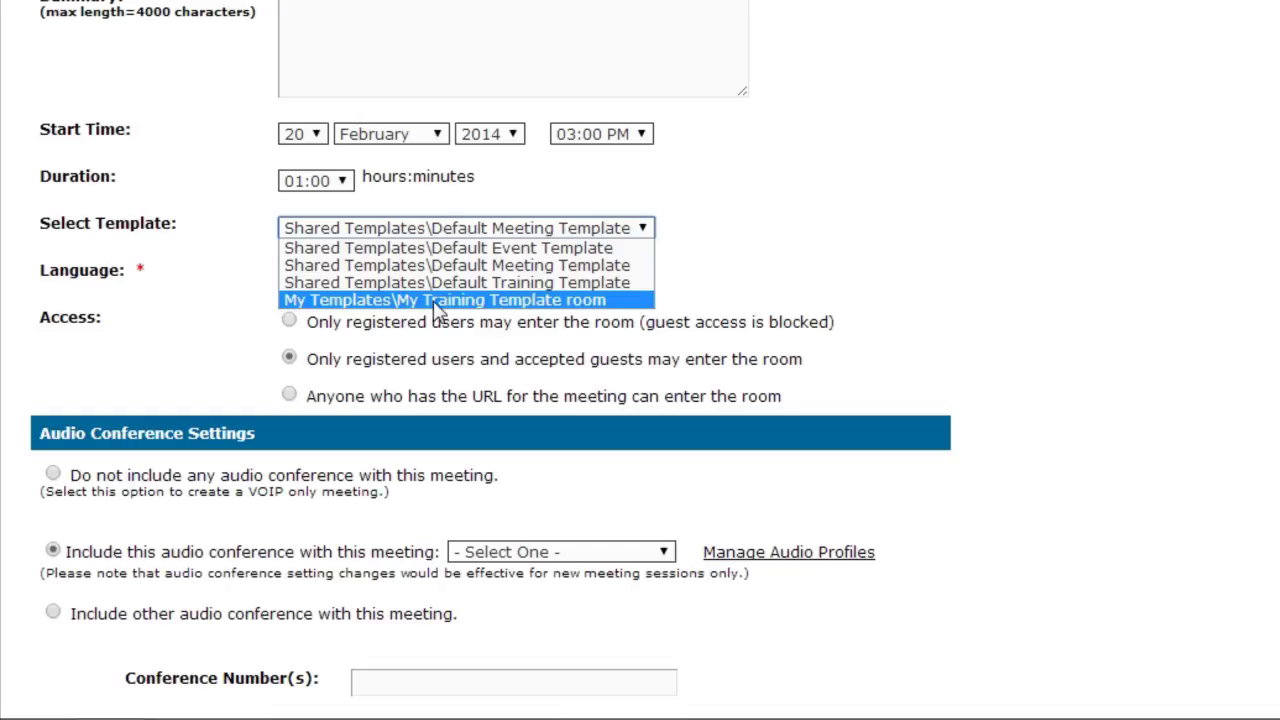
click(574, 300)
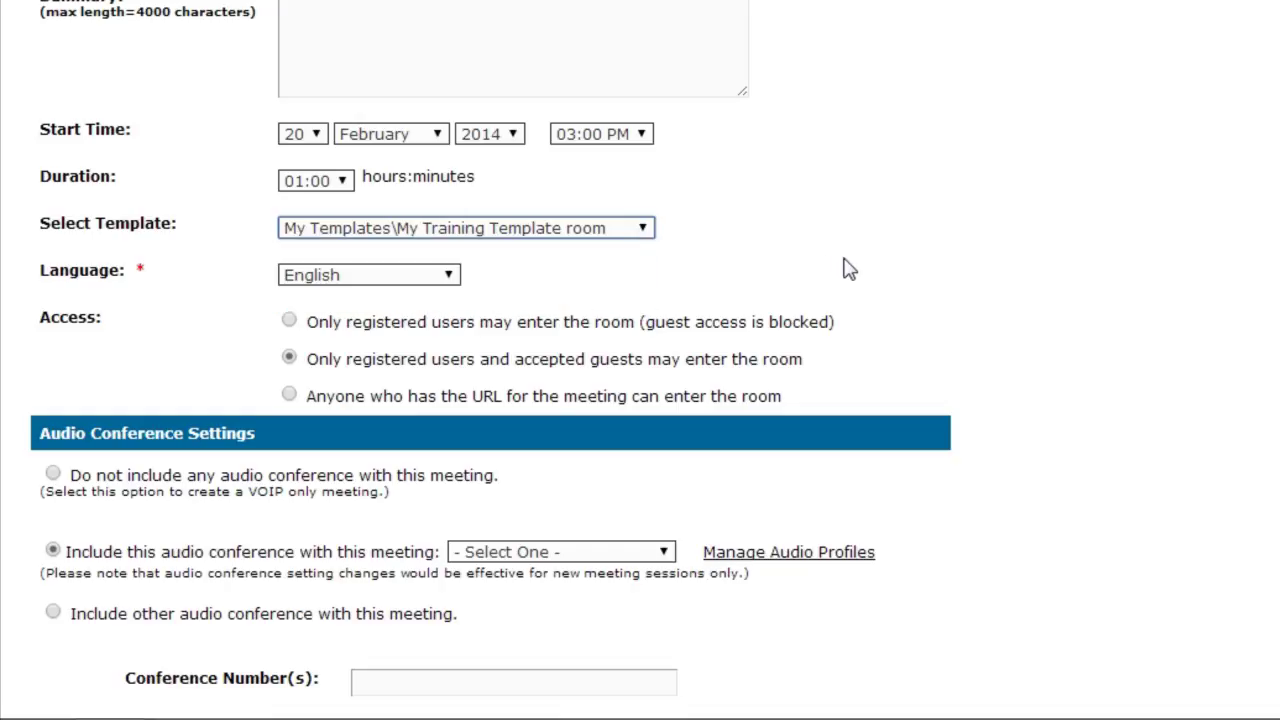
scroll(843, 268, down, 3)
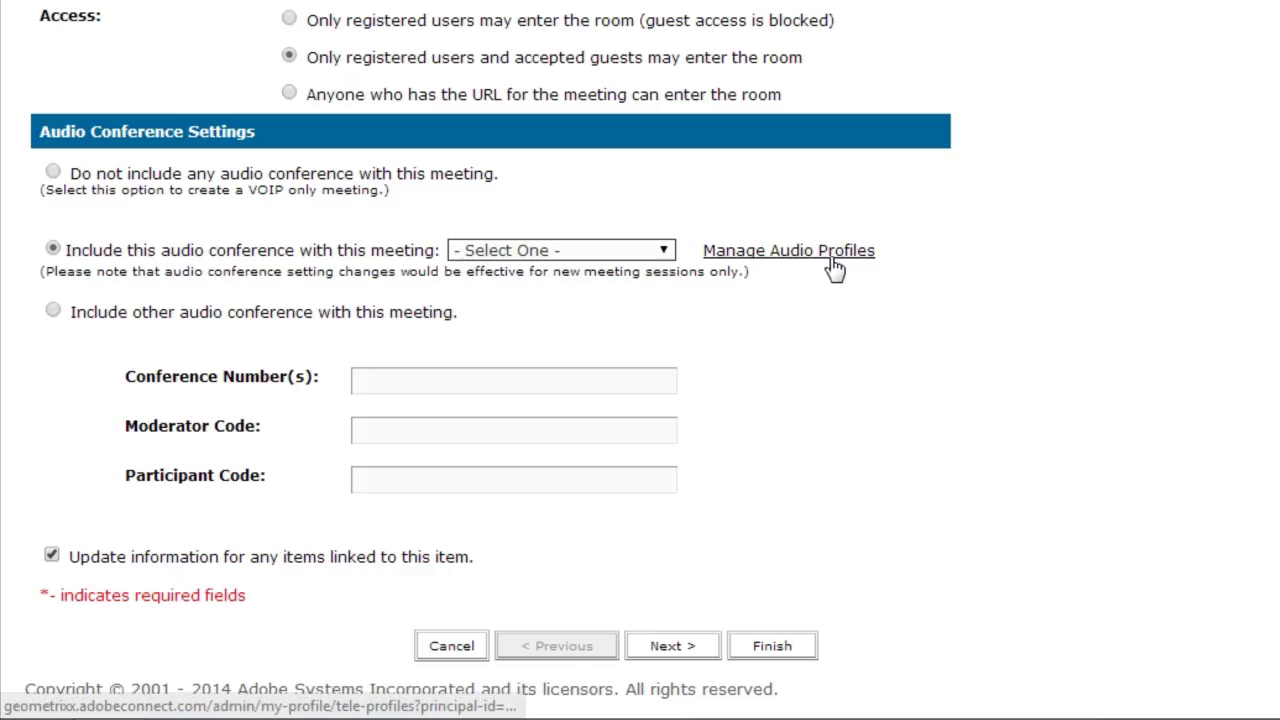
click(53, 172)
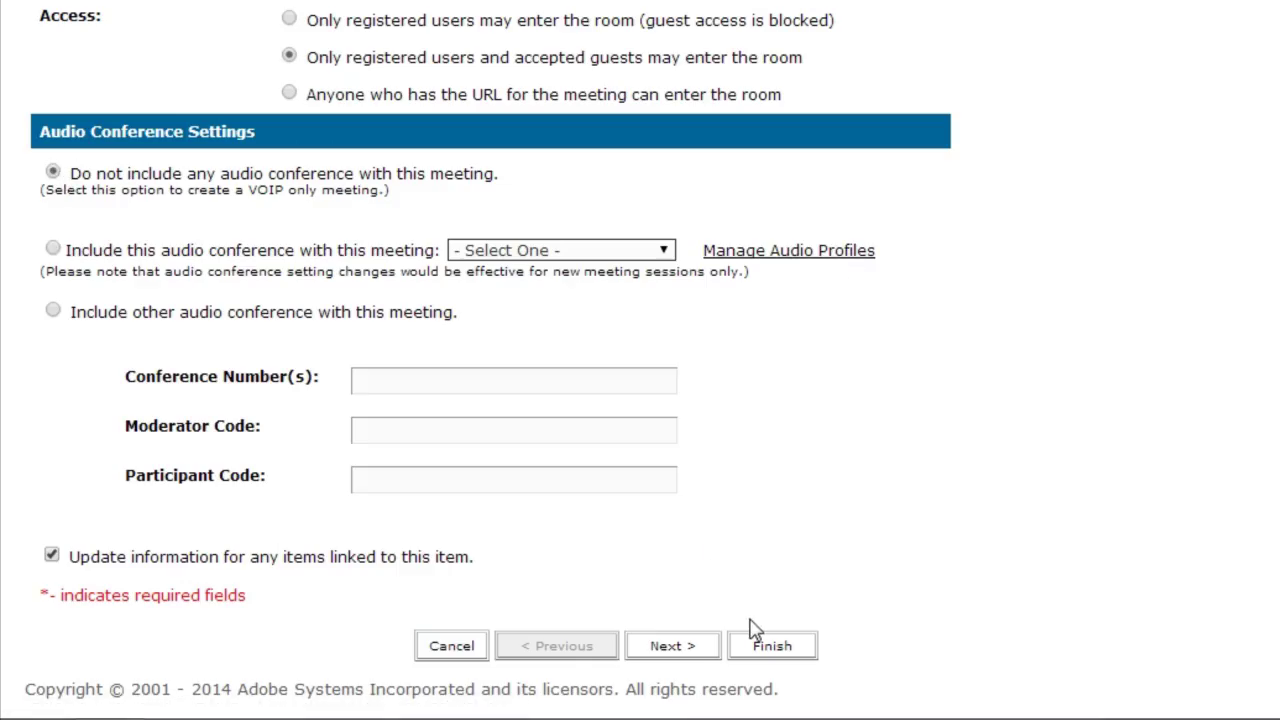
Step: Finish creating the new virtual classroom, check its Lobby notes and Q-A layout in the meeting room, and close the room
click(762, 652)
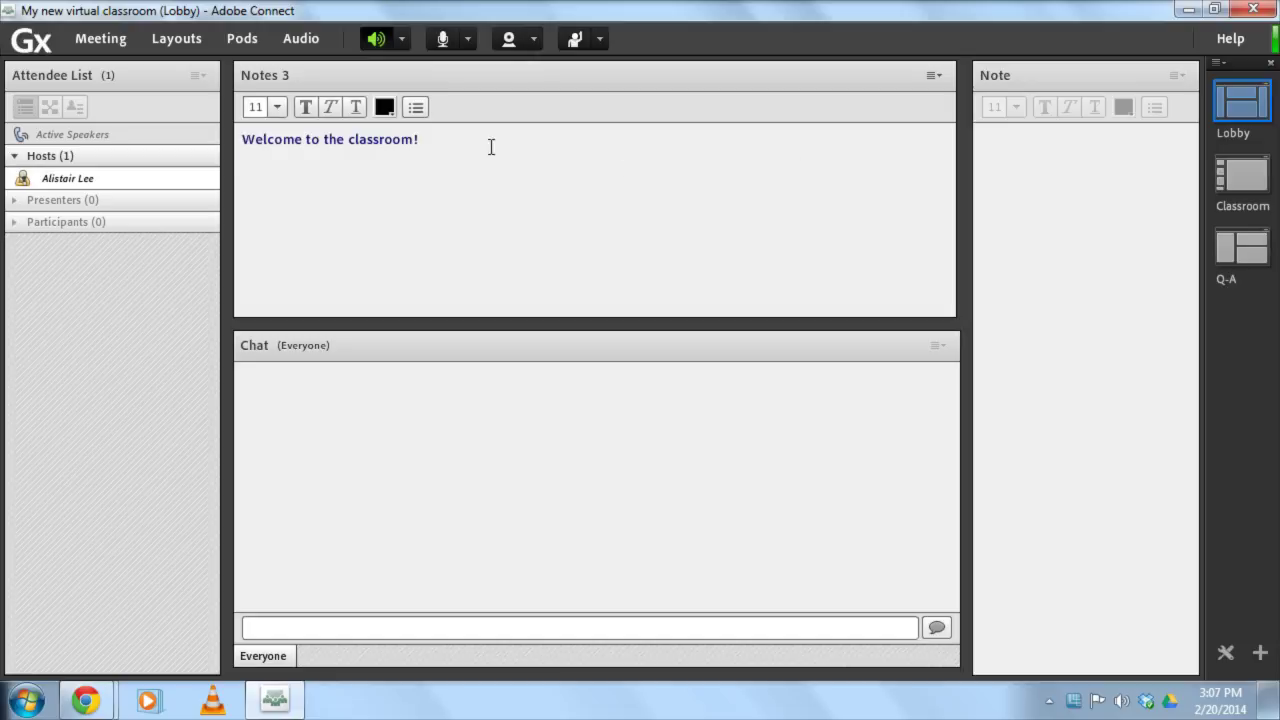
drag(491, 147, 170, 150)
click(352, 229)
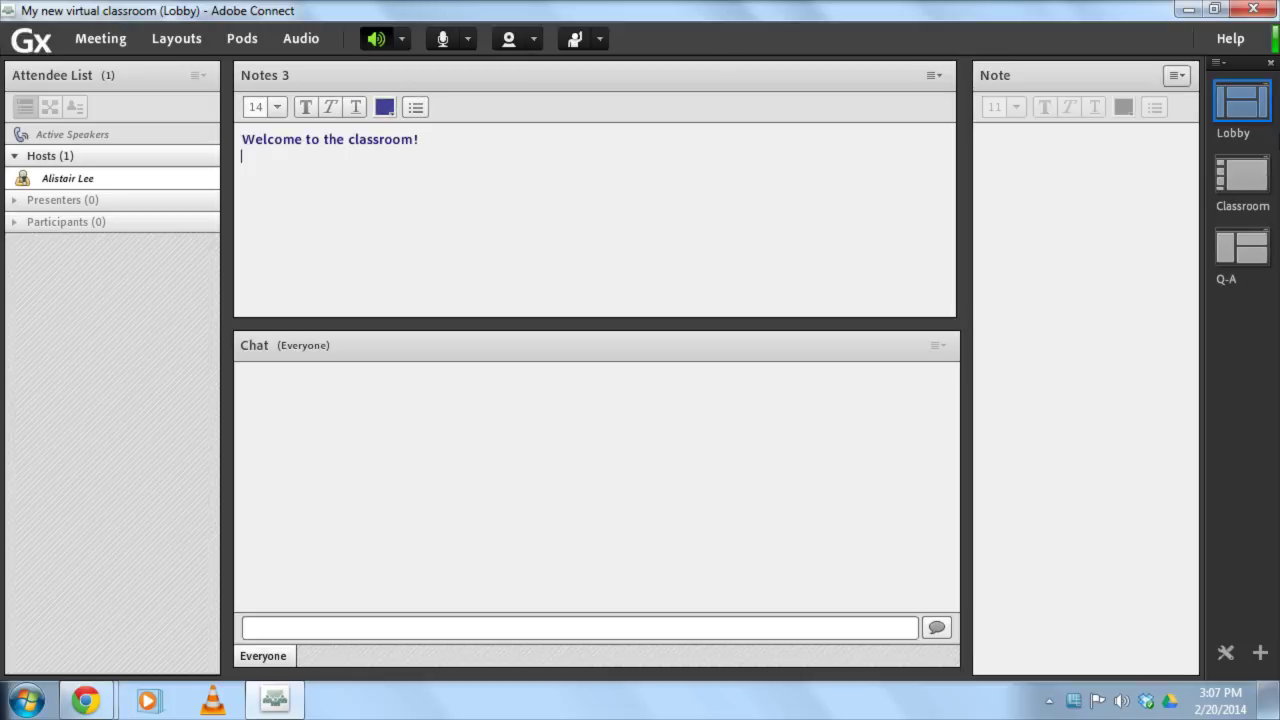
click(1236, 250)
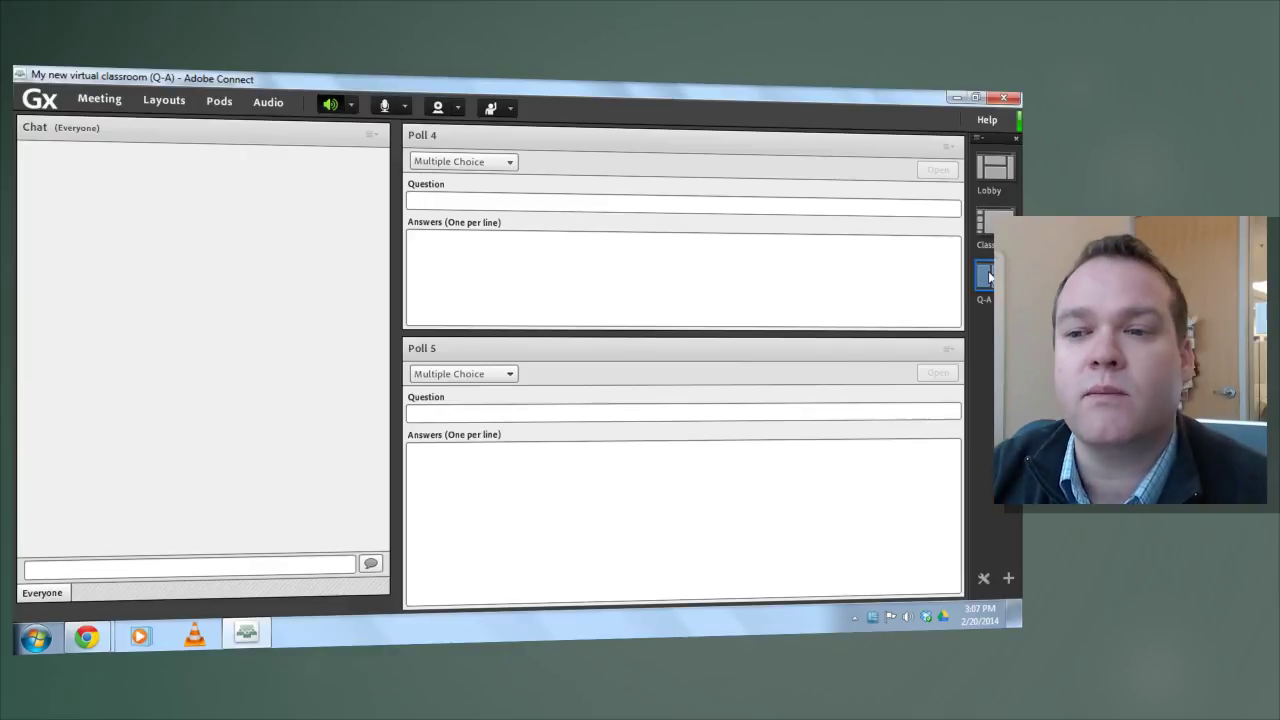
click(1012, 98)
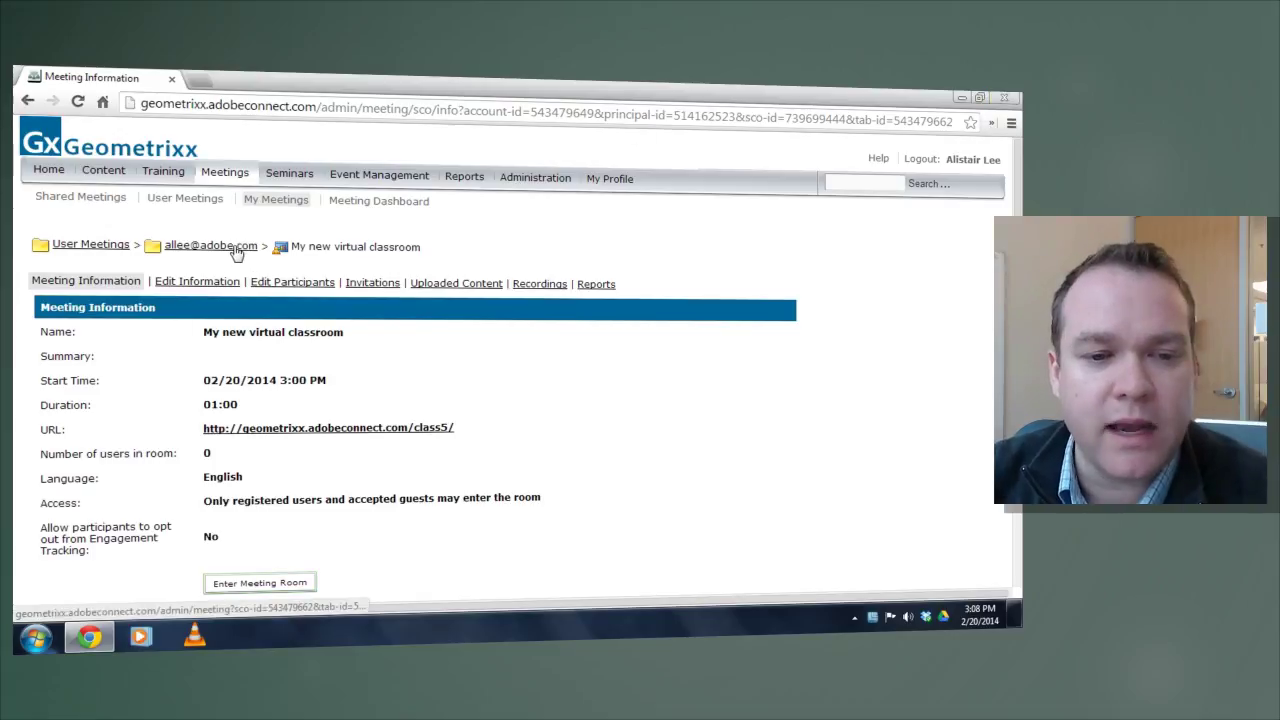
Step: Move "My Training Template room" from the My Templates folder to the Shared Templates folder
click(236, 250)
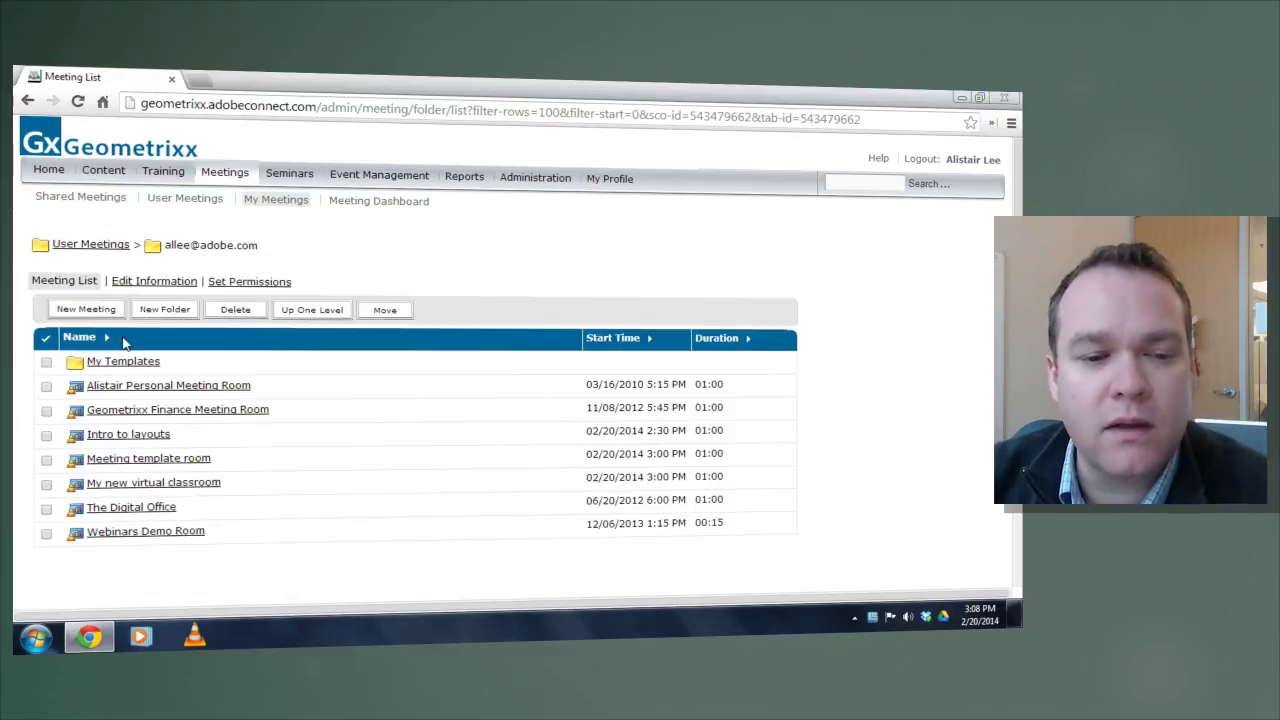
click(100, 362)
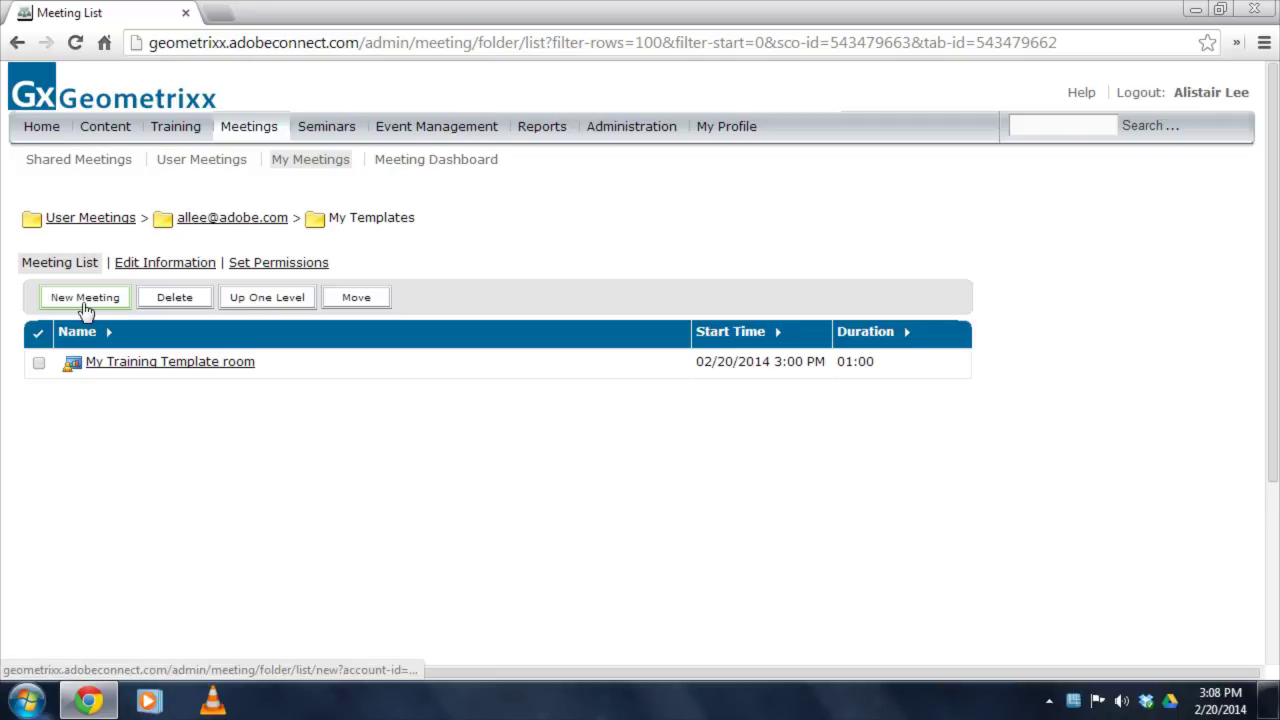
click(85, 310)
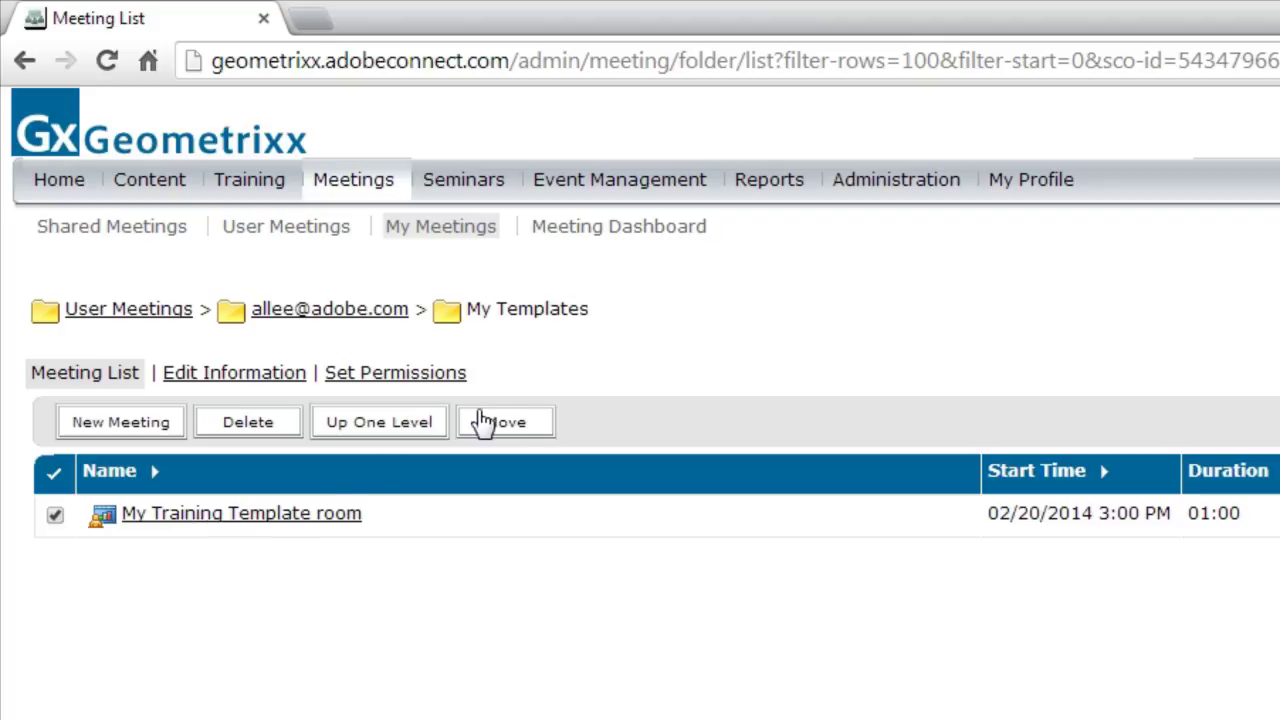
click(521, 421)
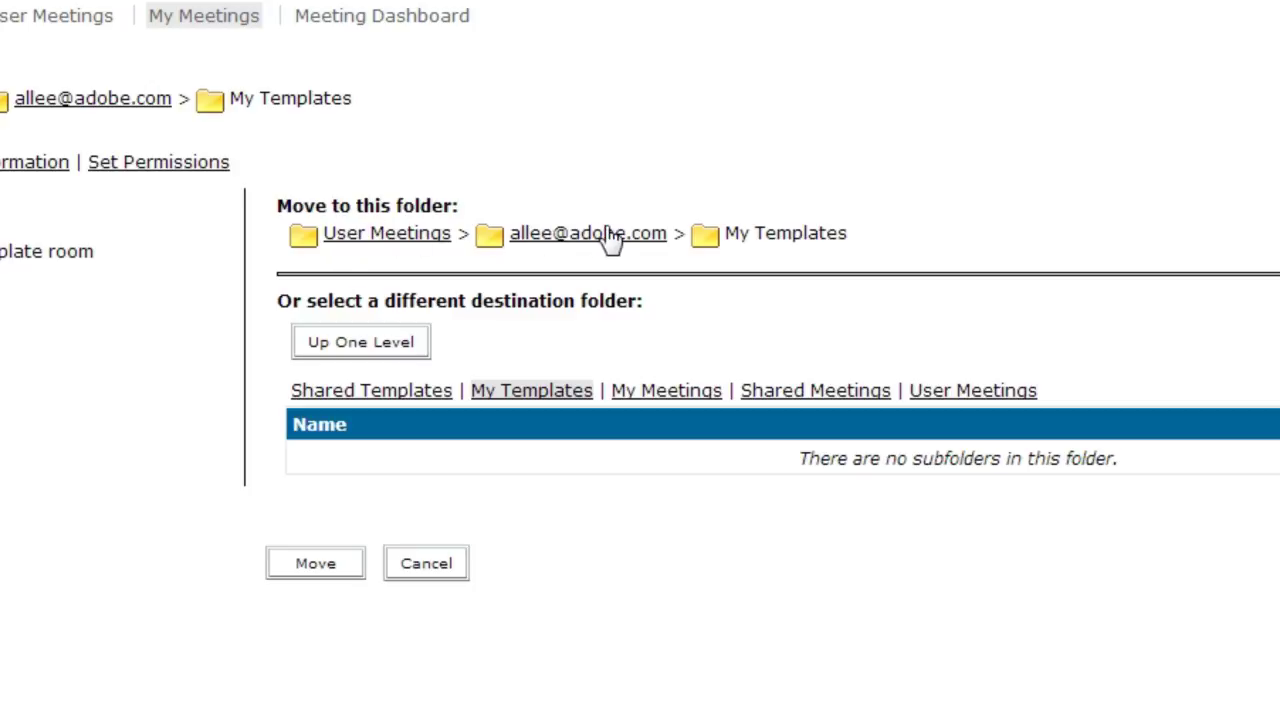
click(393, 390)
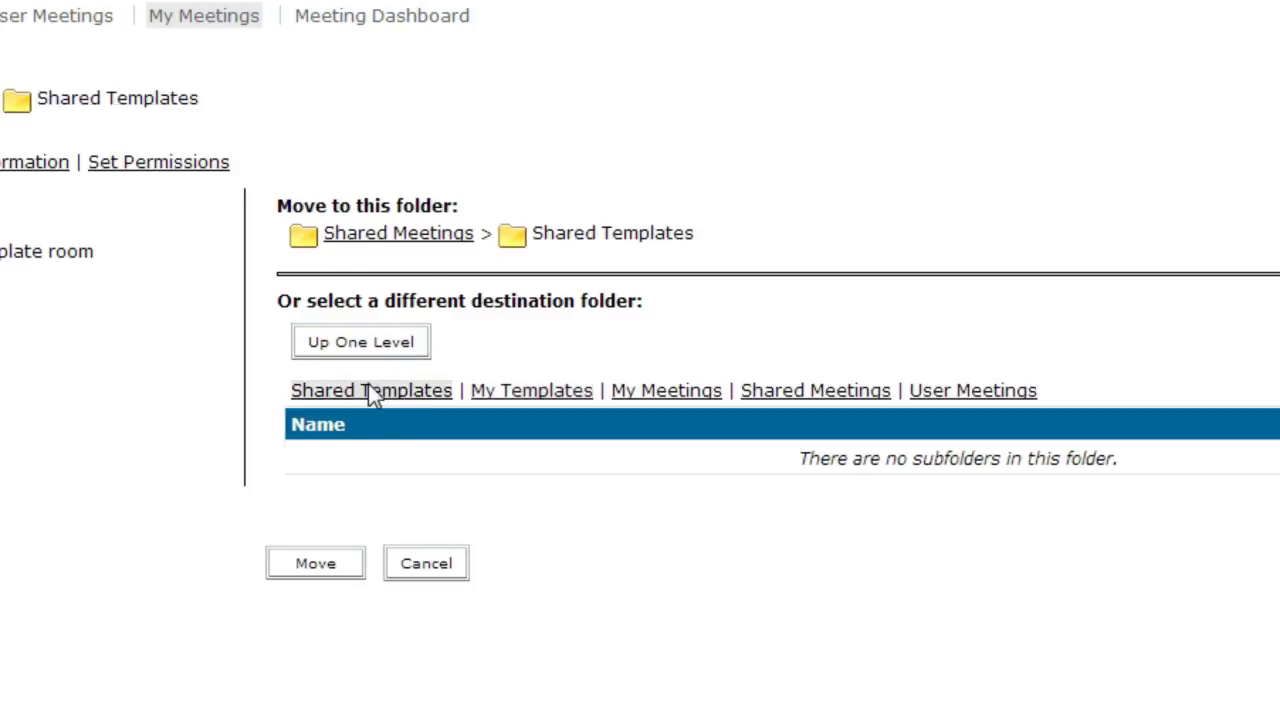
click(300, 570)
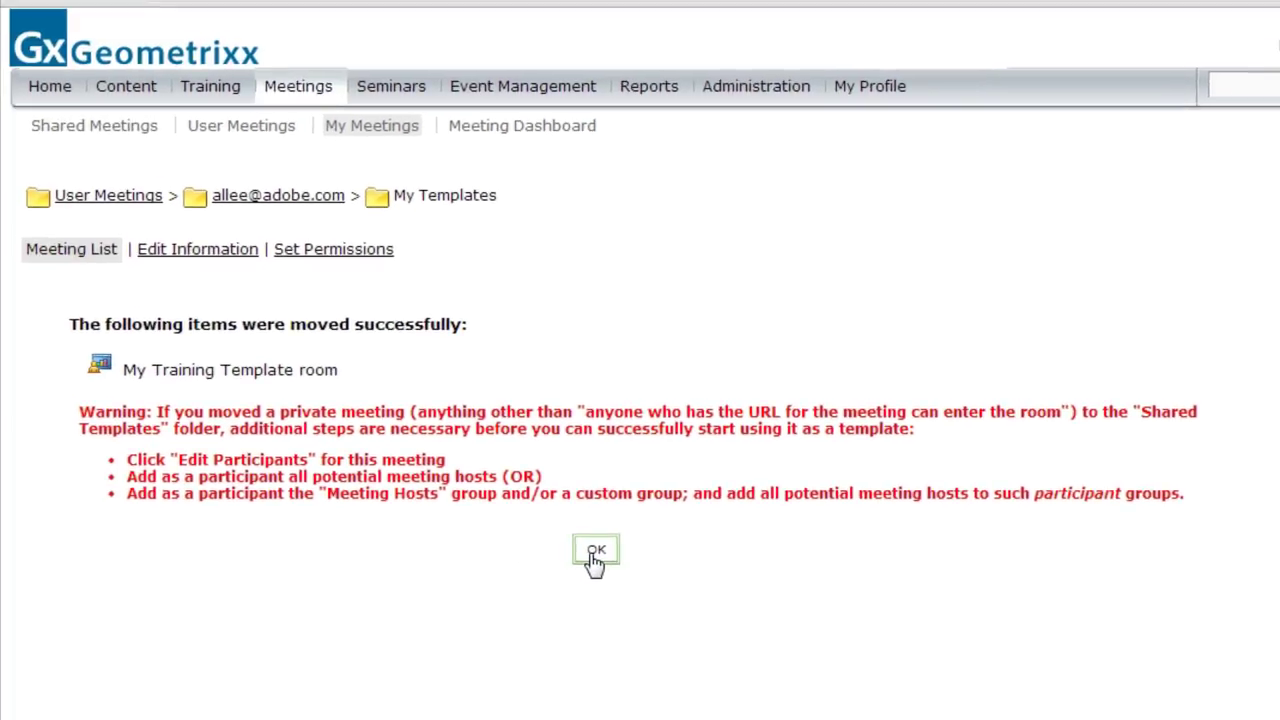
click(595, 555)
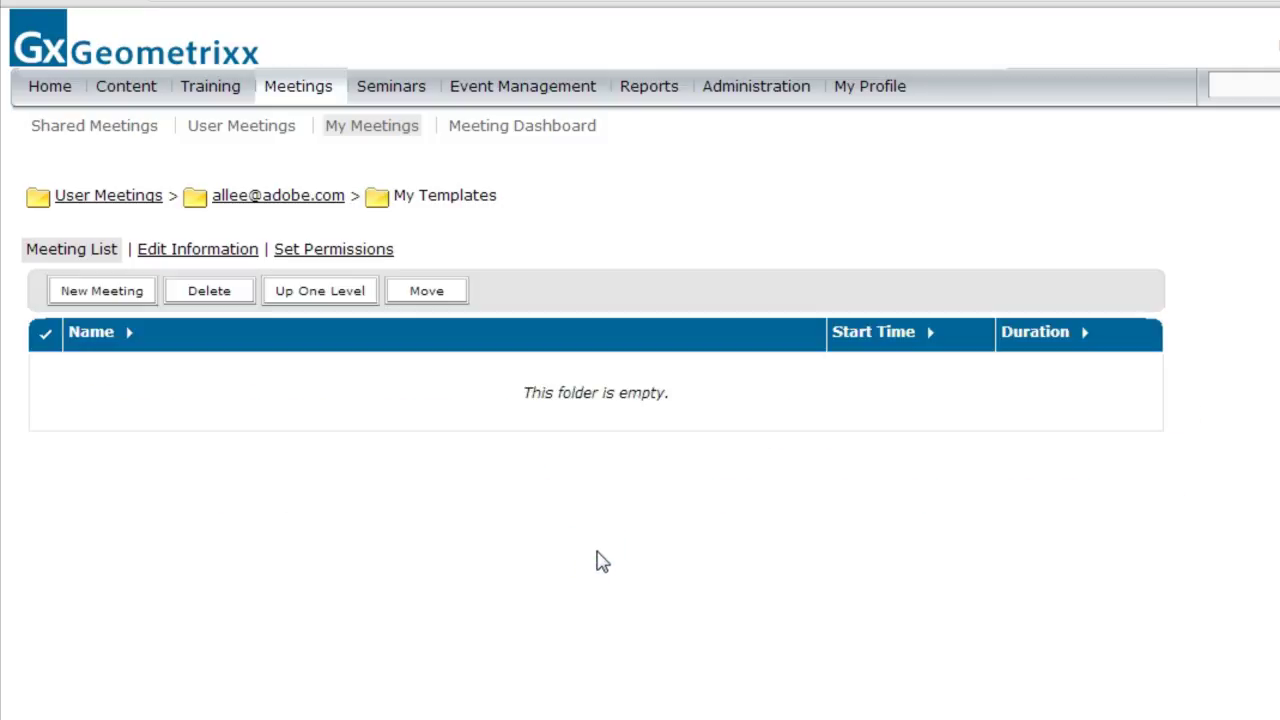
Step: Open a new meeting form from the My Meetings list and view its available template choices
click(320, 90)
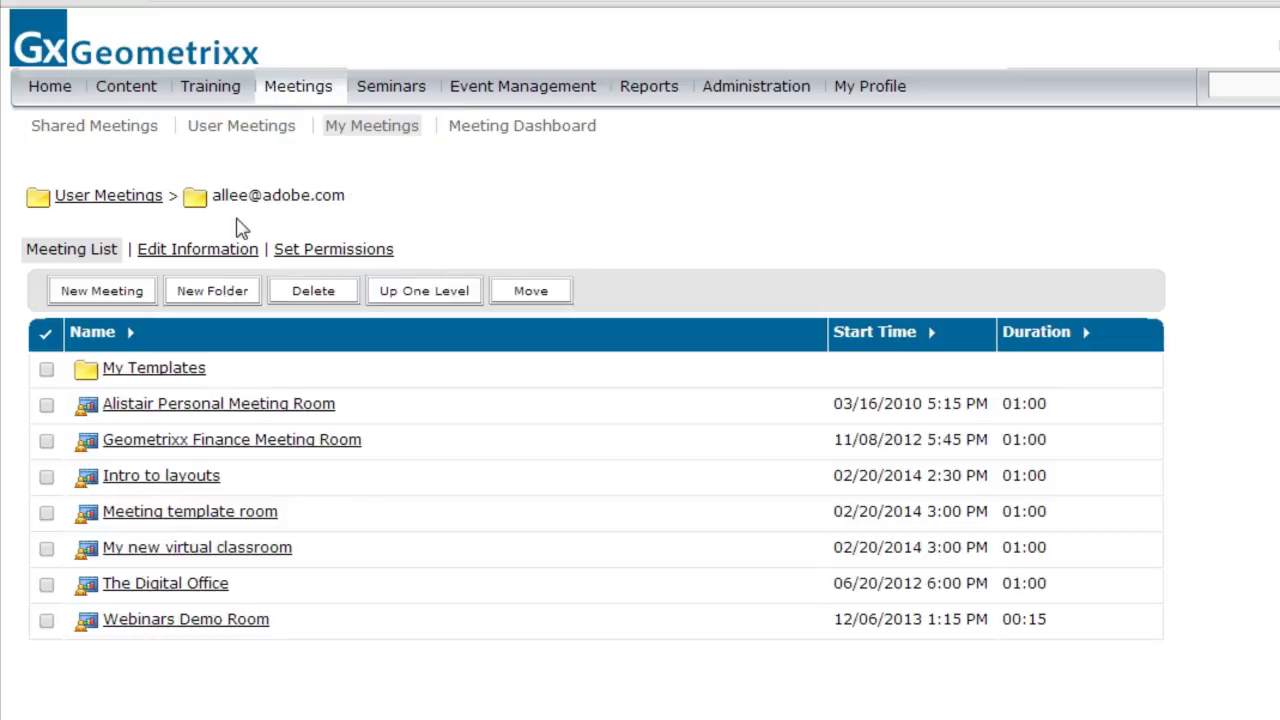
click(104, 291)
scroll(794, 337, down, 3)
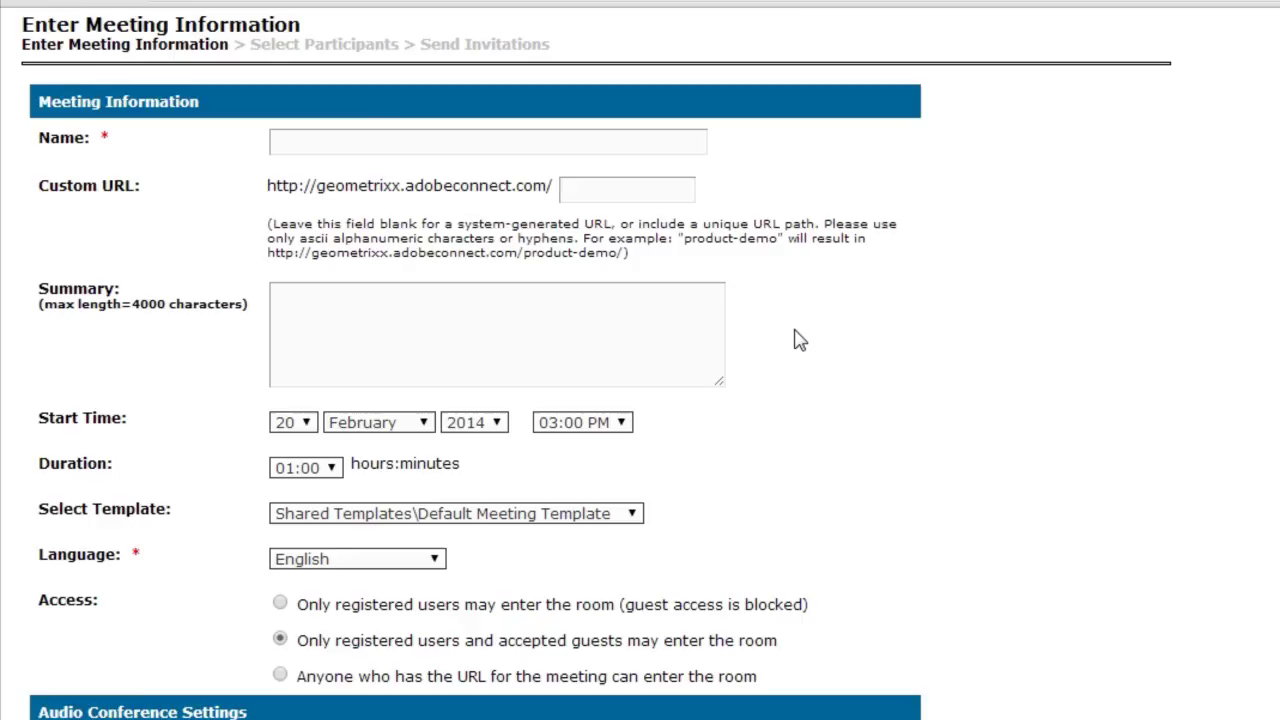
click(498, 273)
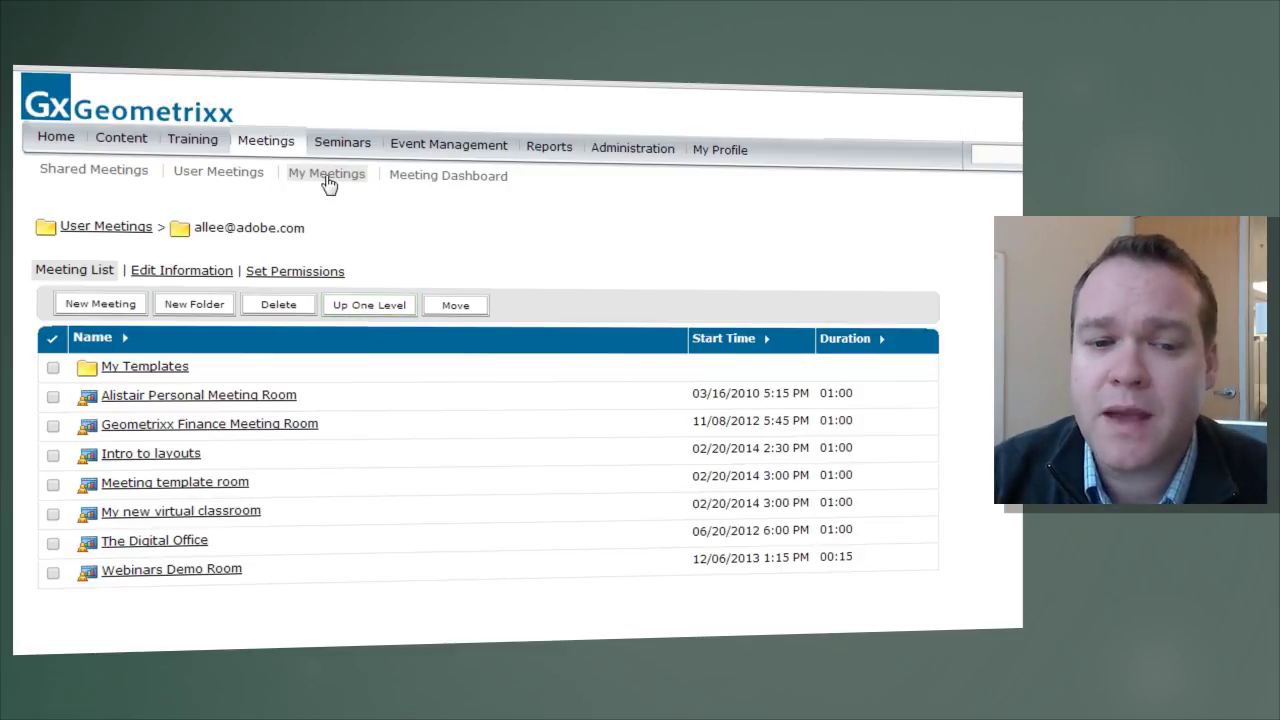
Step: Open the participant settings of "My Training Template room" in the Shared Templates folder of Shared Meetings
click(93, 173)
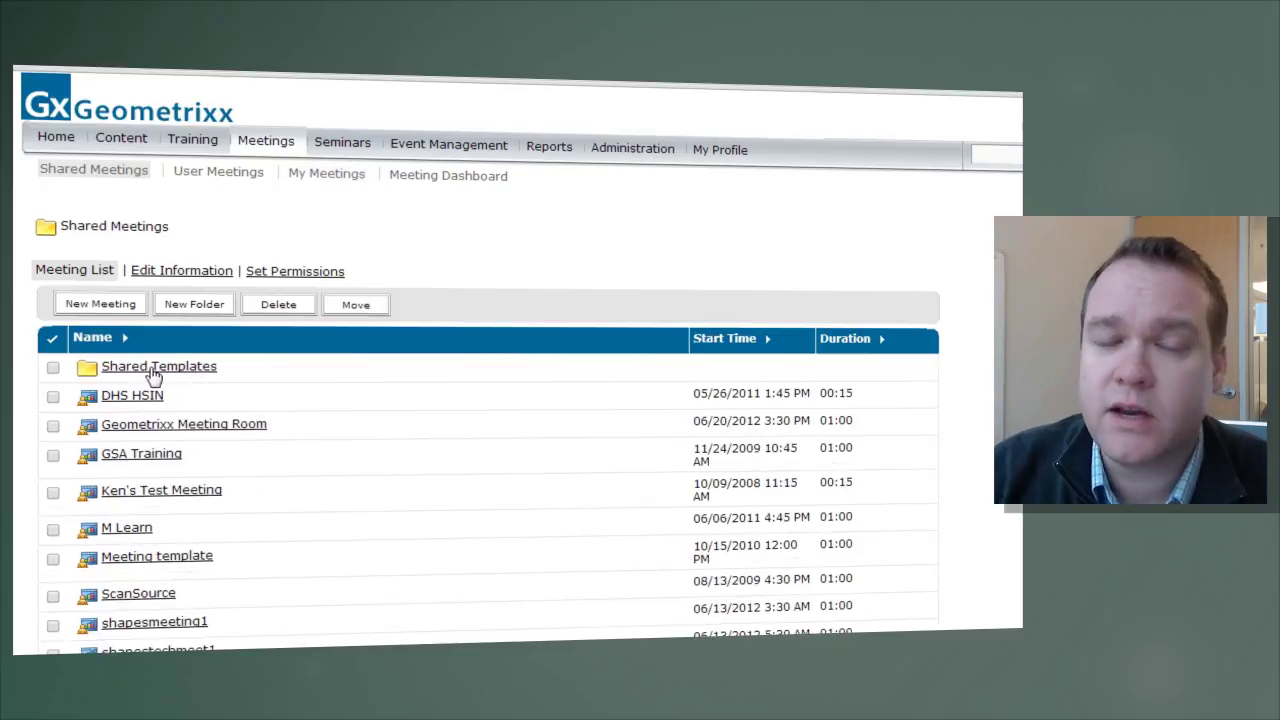
click(148, 370)
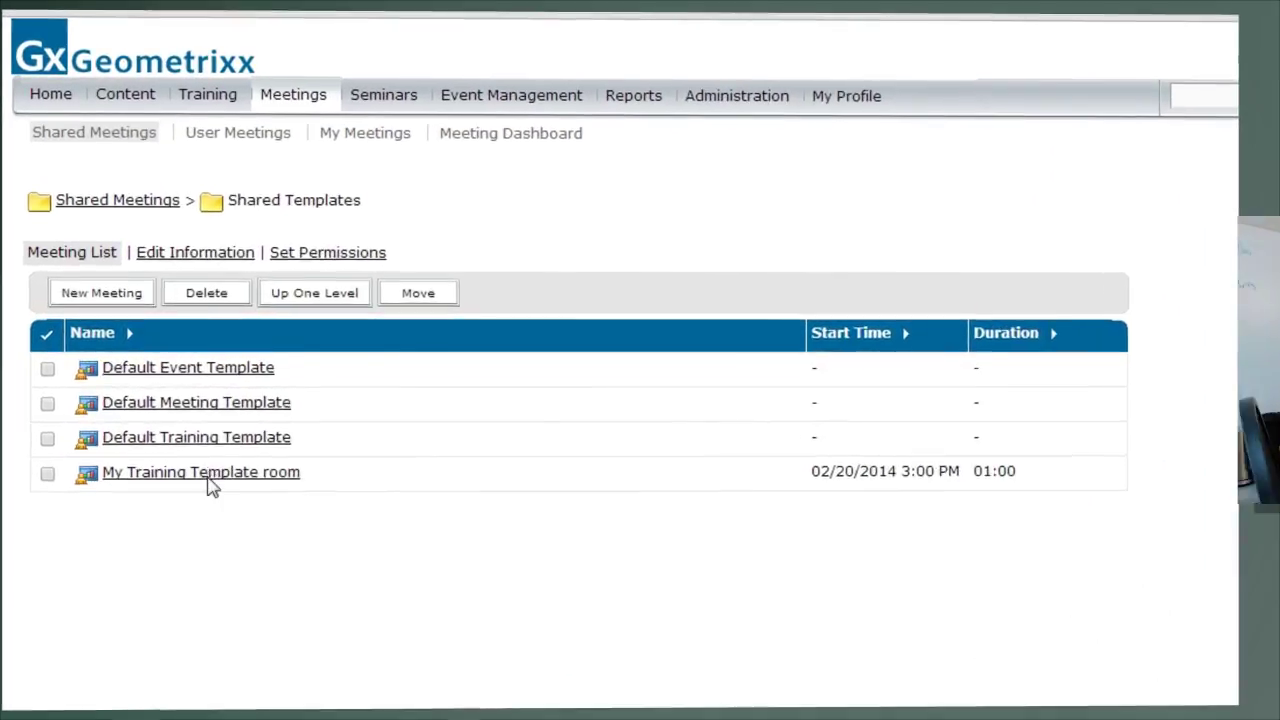
click(158, 455)
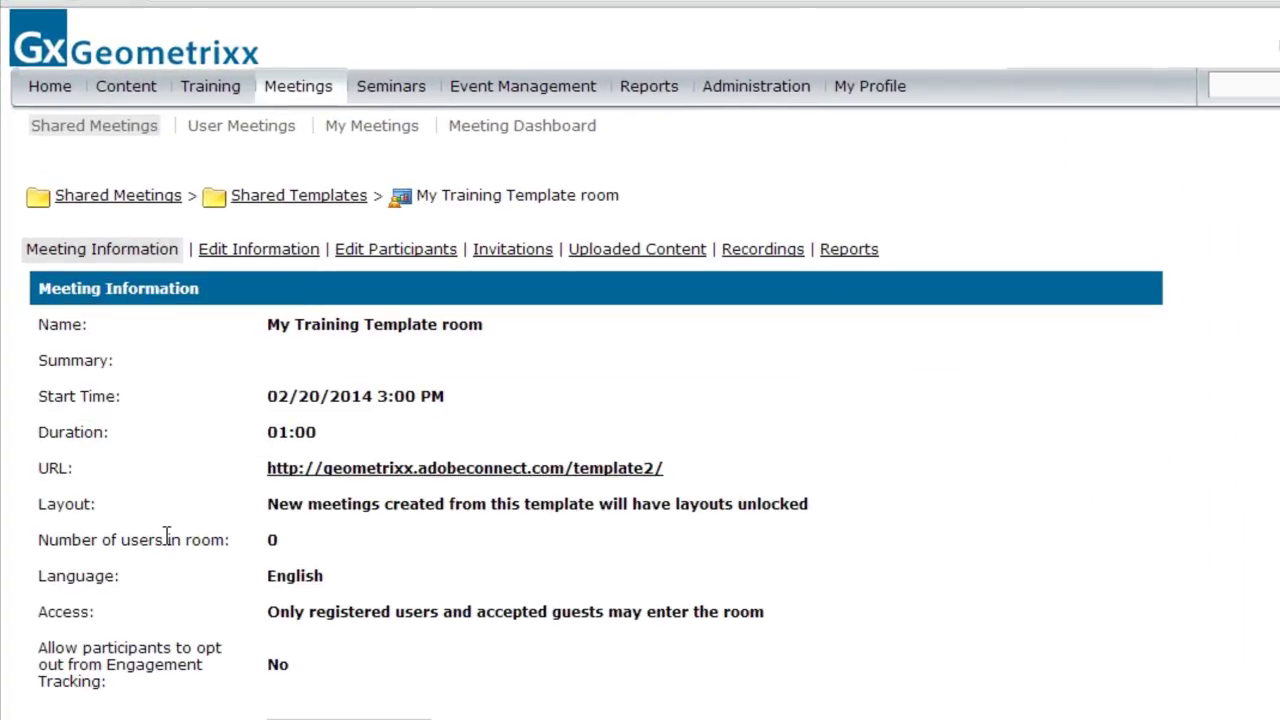
click(424, 255)
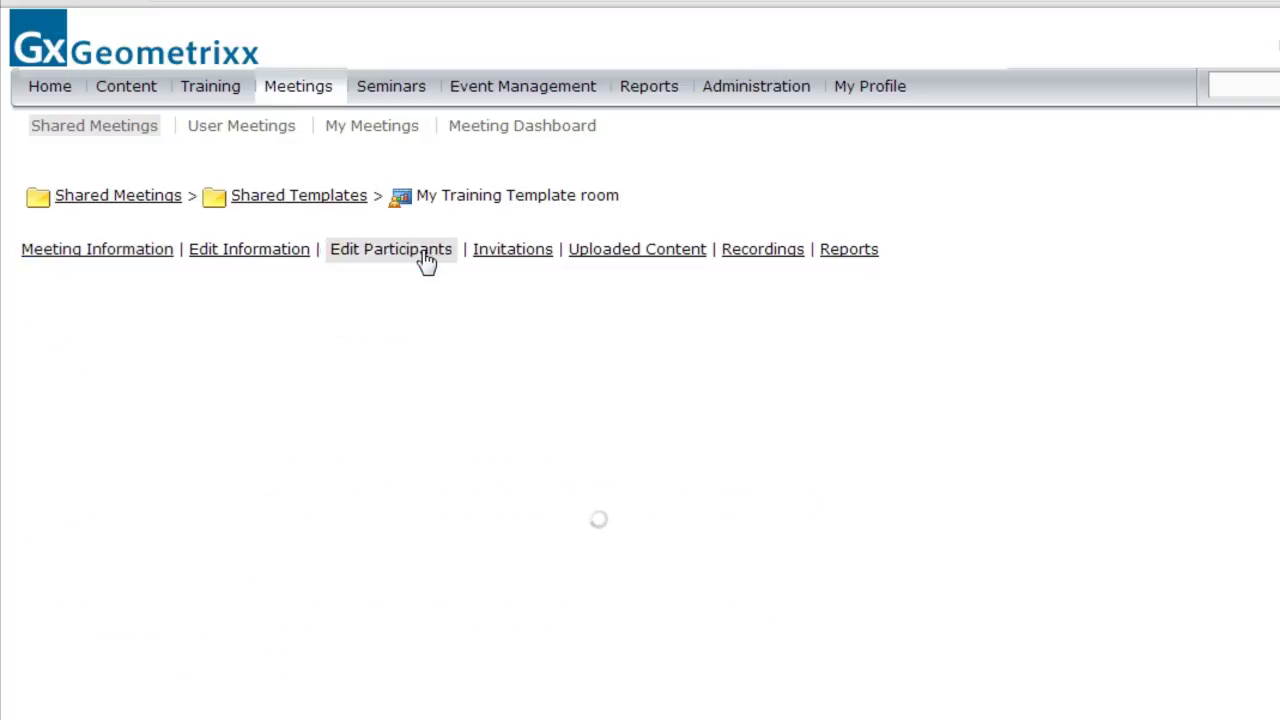
Step: Add the Meeting Hosts group as a participant of the shared template room and return to the My Meetings list
scroll(429, 286, down, 3)
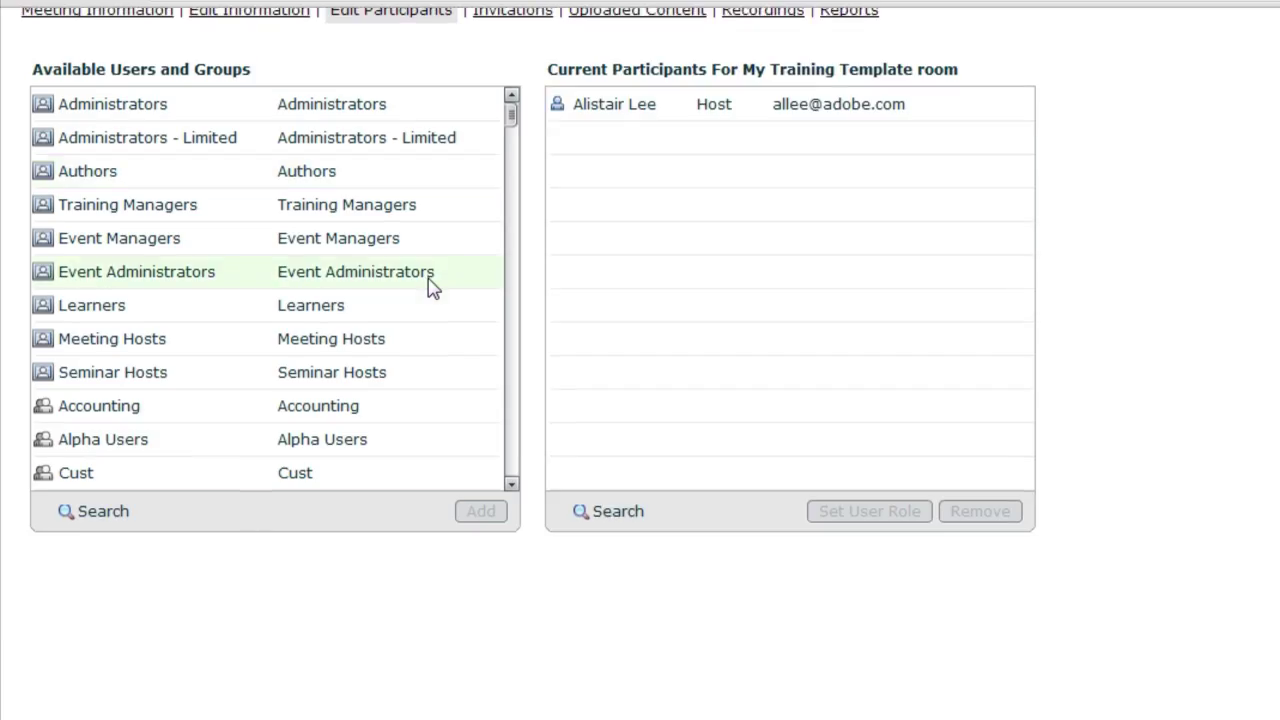
click(229, 340)
click(481, 515)
click(158, 343)
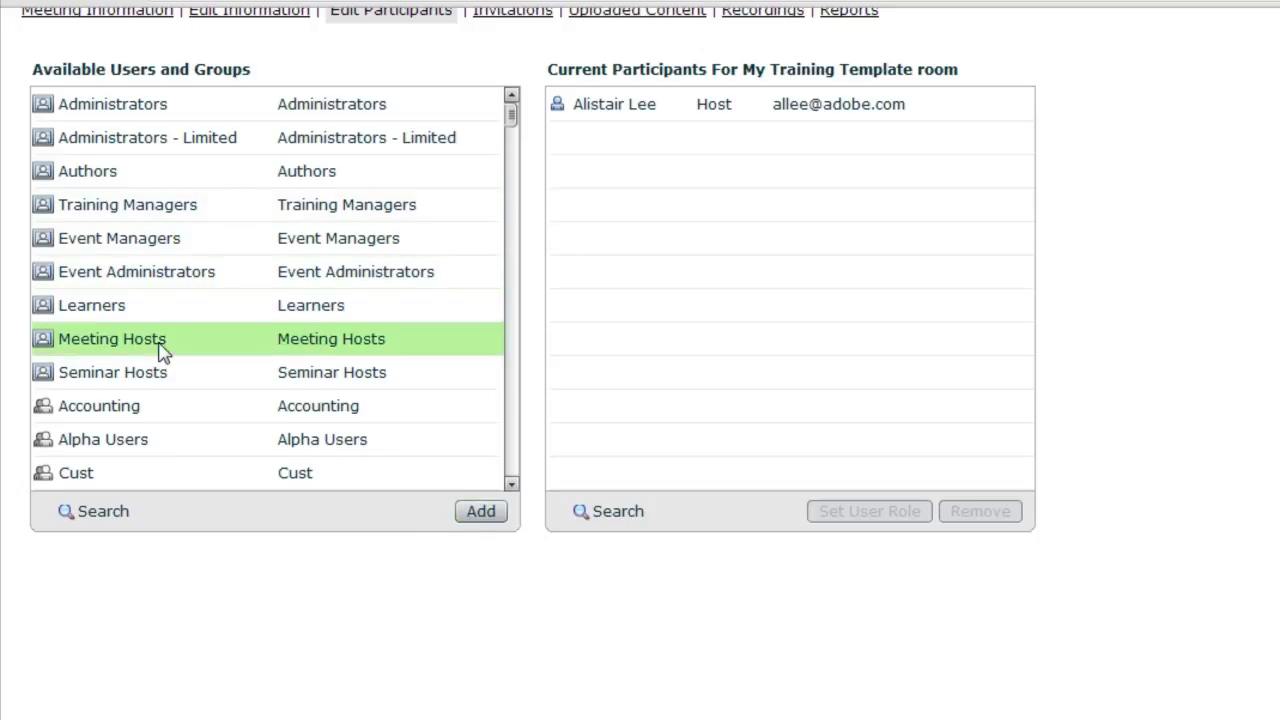
click(474, 512)
click(592, 355)
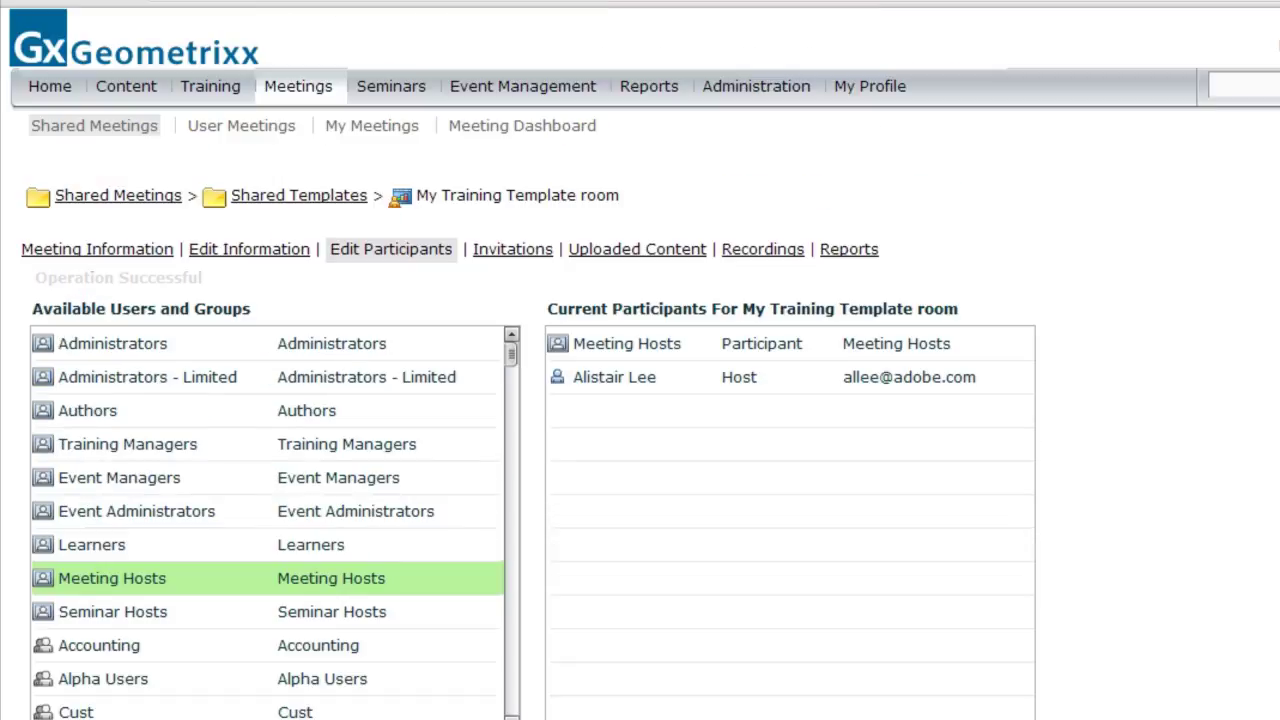
click(330, 88)
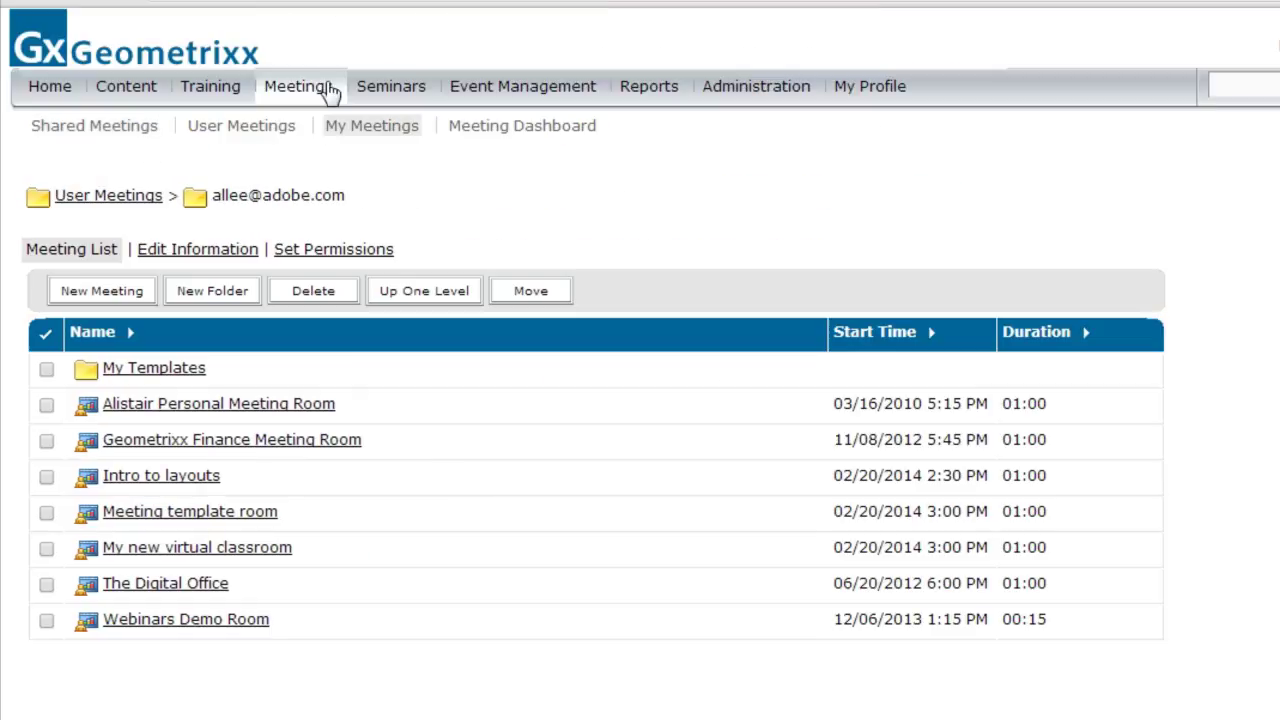